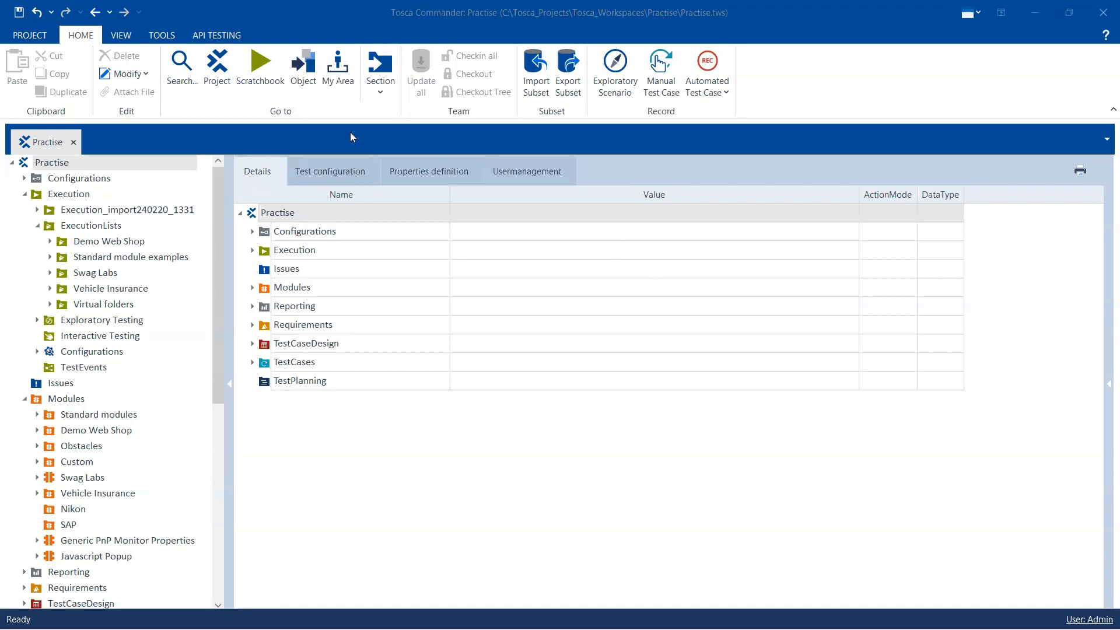
Open the Select Price Option execution list under Vehicle Insurance and widen the Name column of its details.
left_click(50, 288)
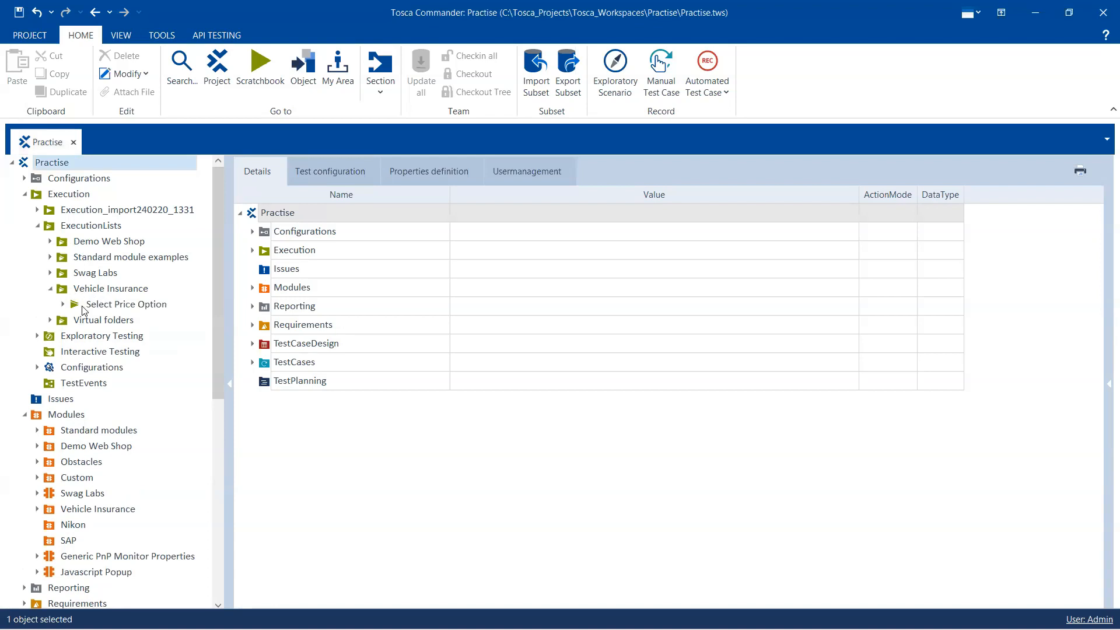
left_click(111, 309)
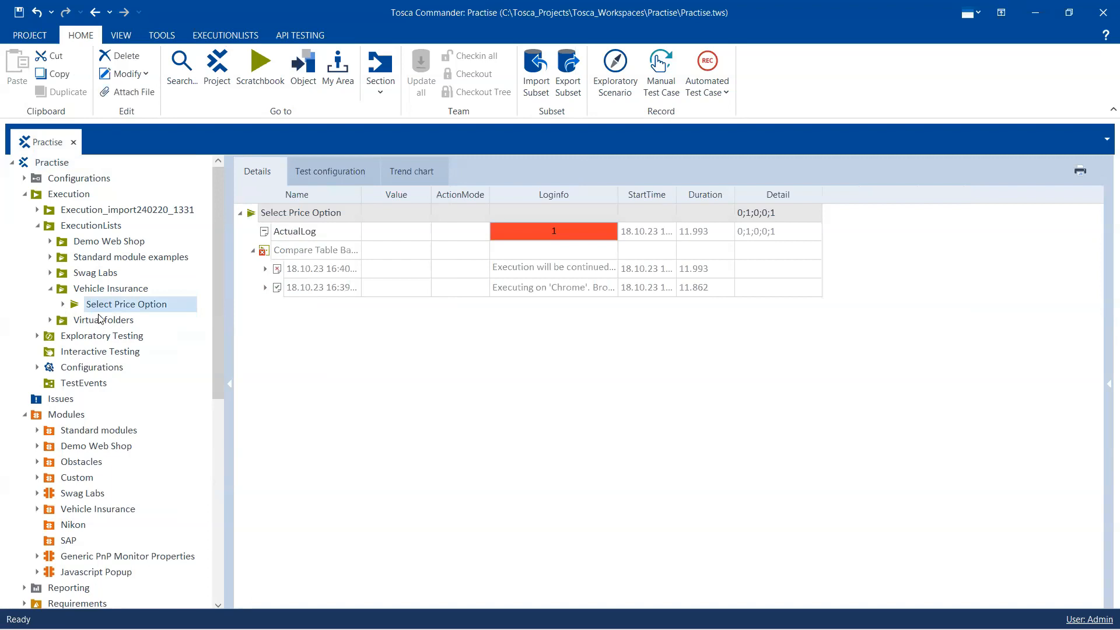
left_click(253, 251)
left_click(254, 250)
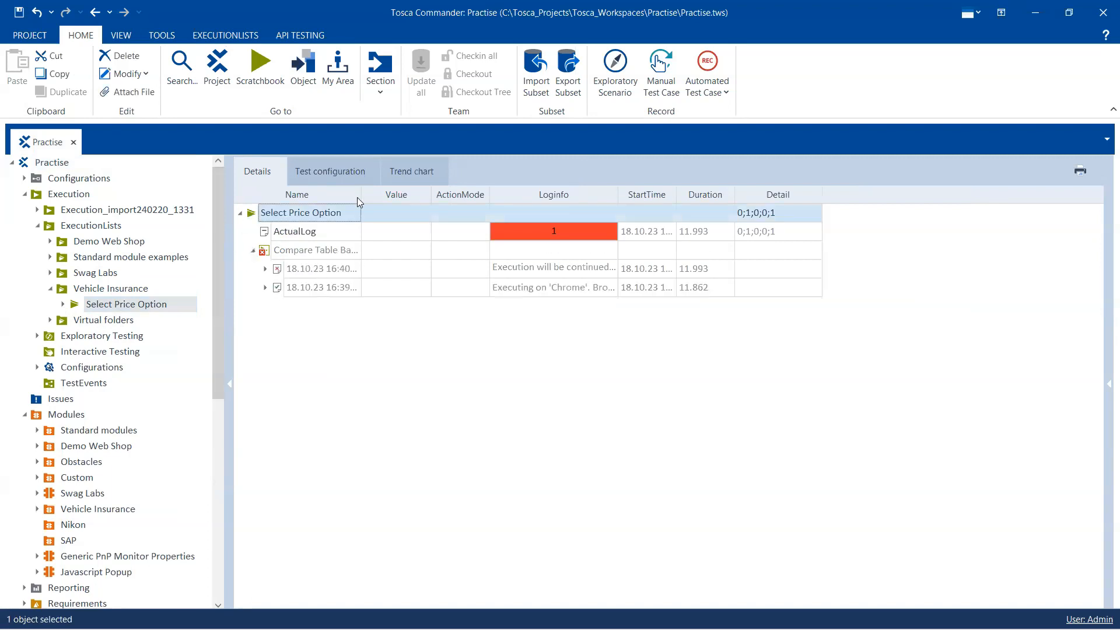
left_click_drag(359, 191, 450, 191)
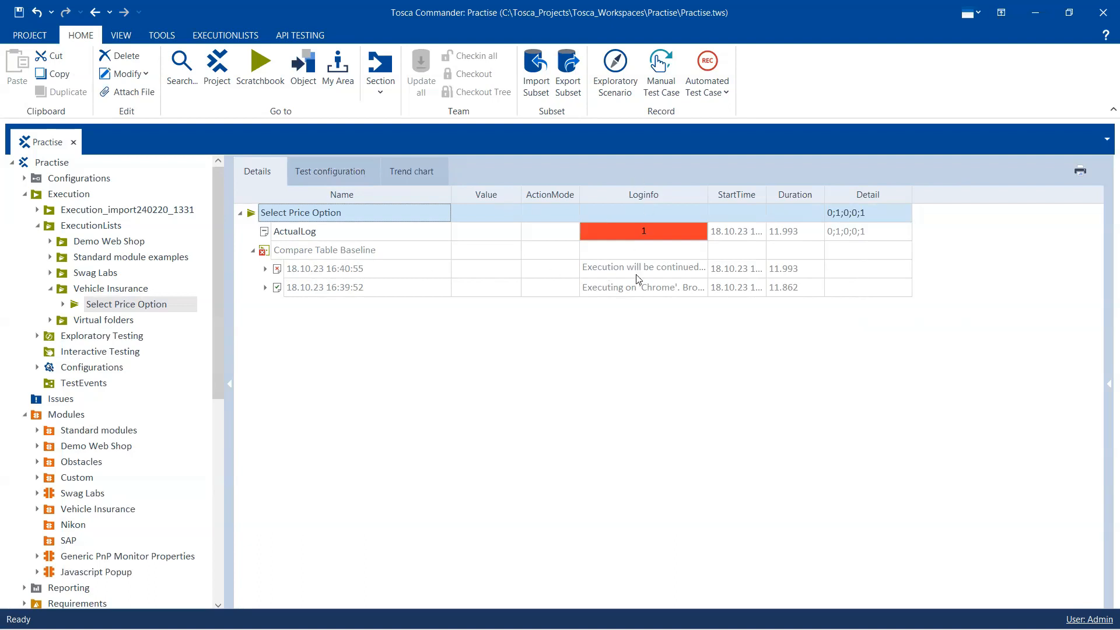
Try to run the Select Price Option execution list and read through the run message before dismissing it.
right_click(315, 215)
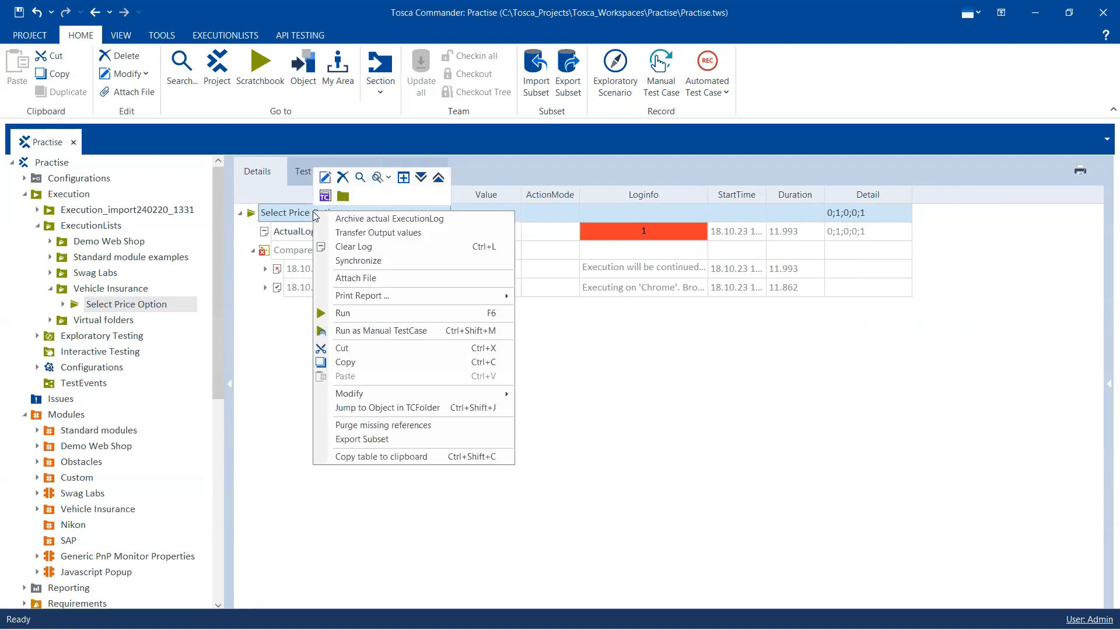
left_click(359, 315)
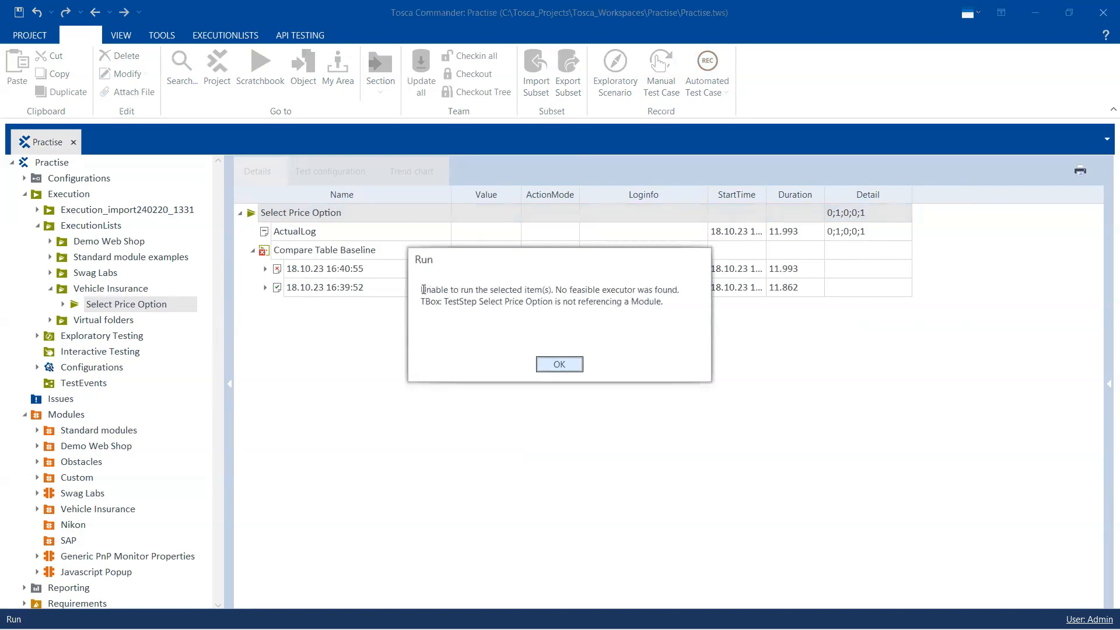
left_click_drag(422, 290, 679, 290)
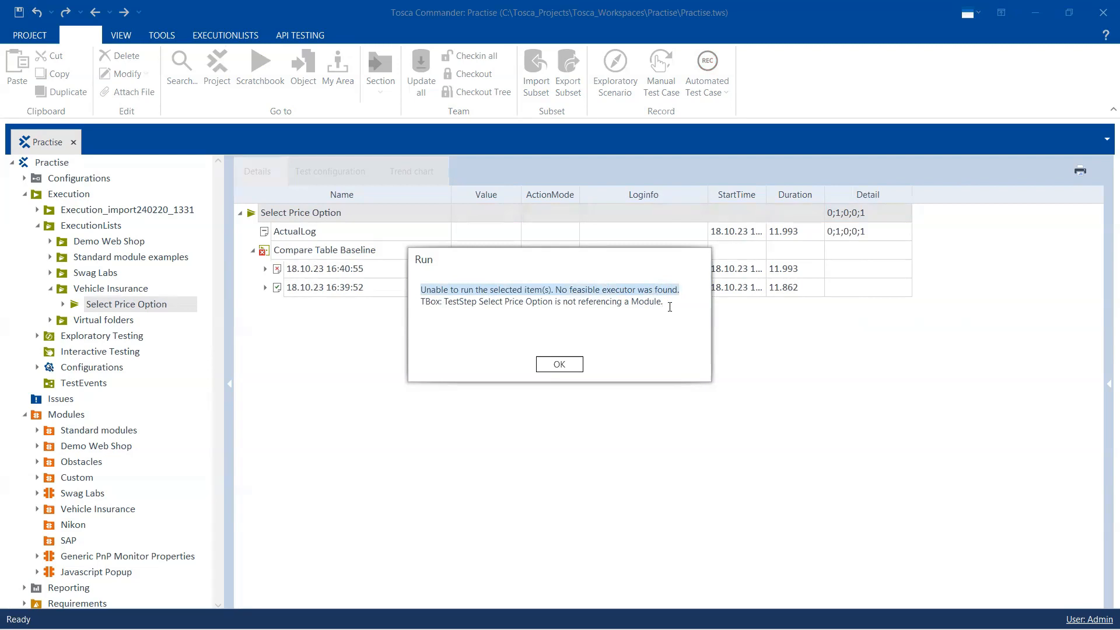
left_click_drag(670, 304, 421, 303)
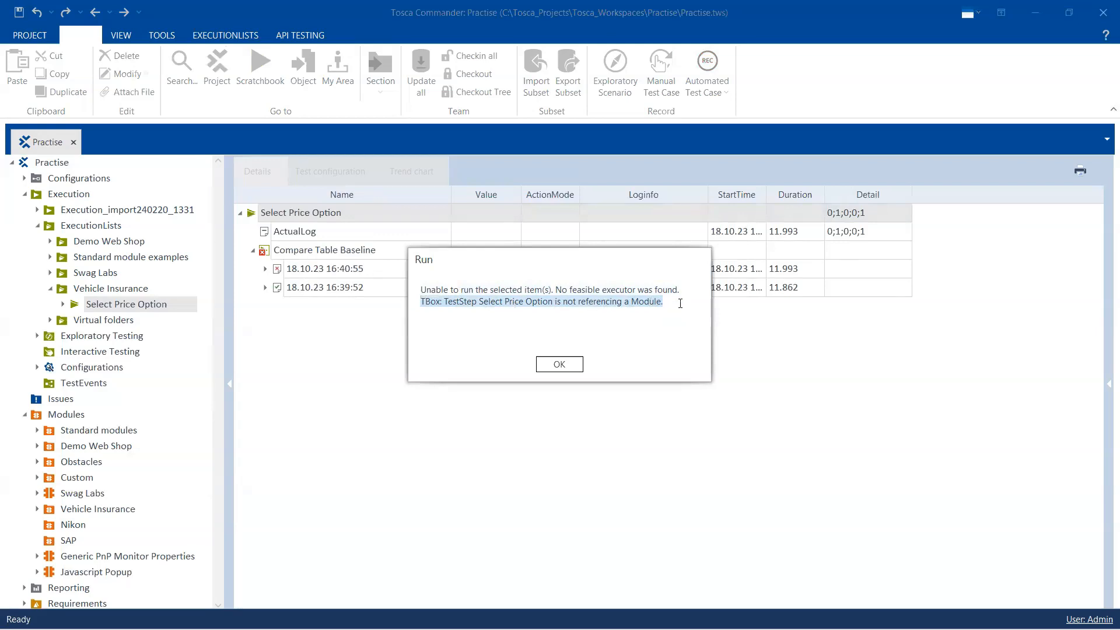
left_click_drag(680, 292, 414, 285)
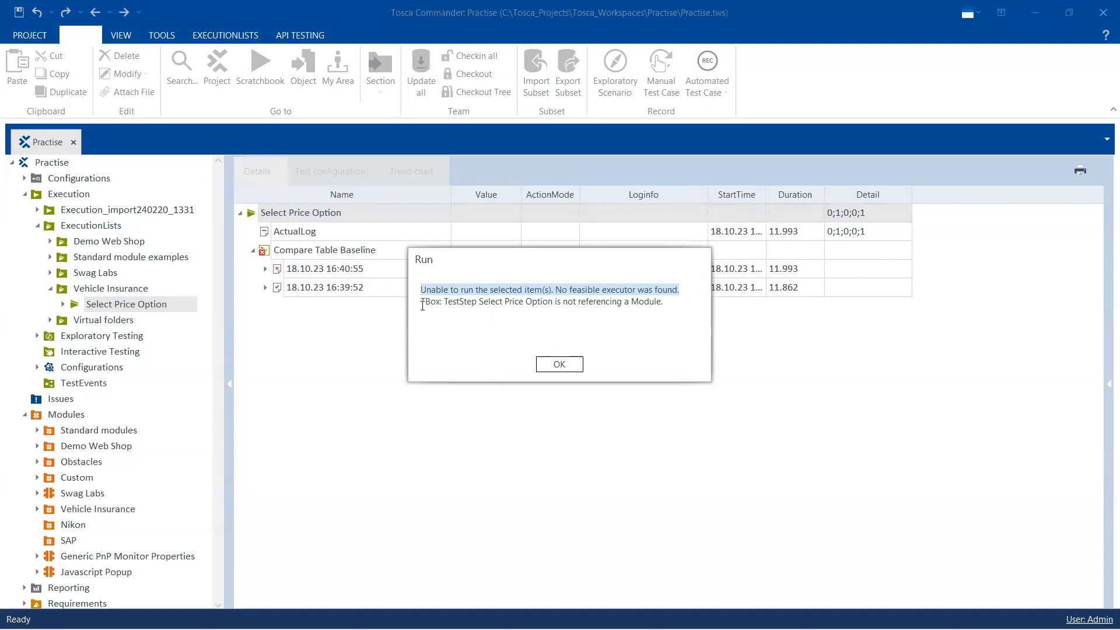
left_click_drag(423, 303, 529, 303)
left_click(496, 305)
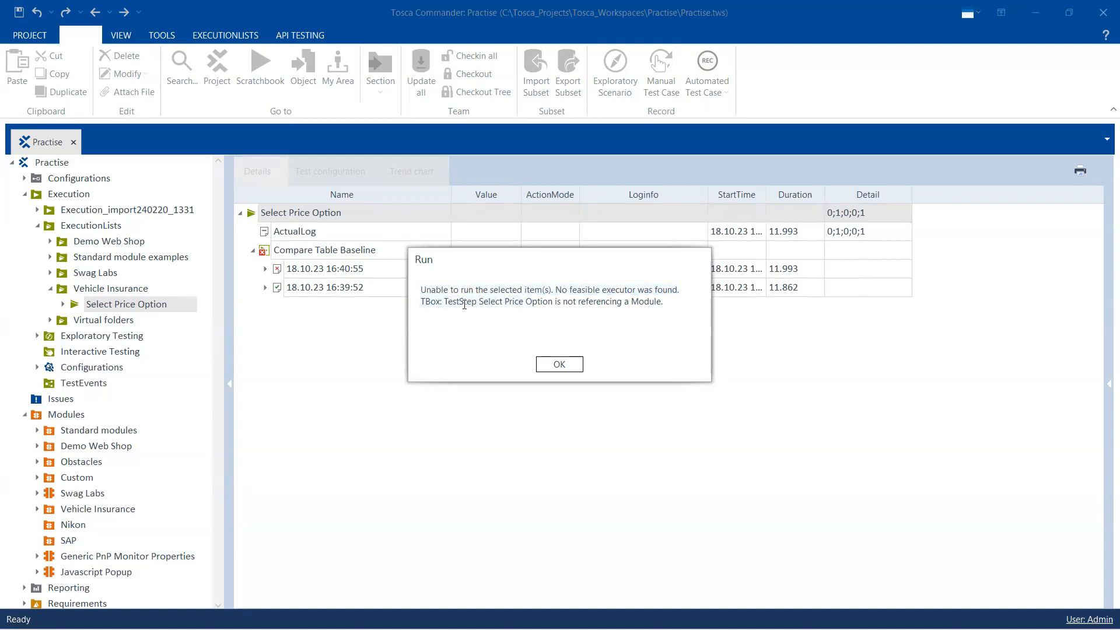
left_click_drag(444, 301, 666, 300)
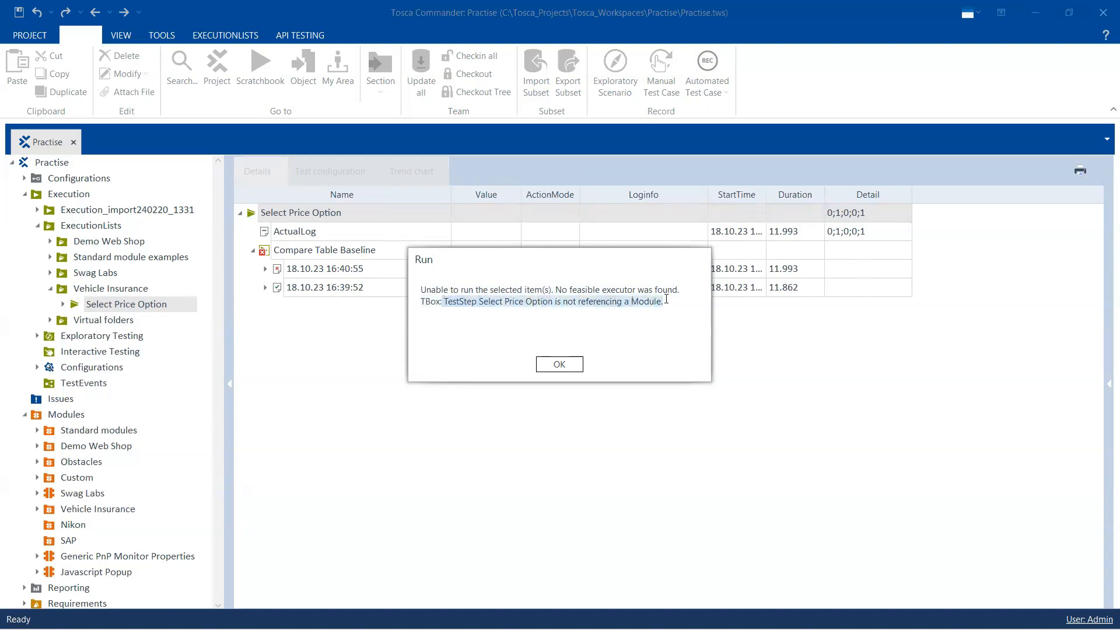
left_click(567, 366)
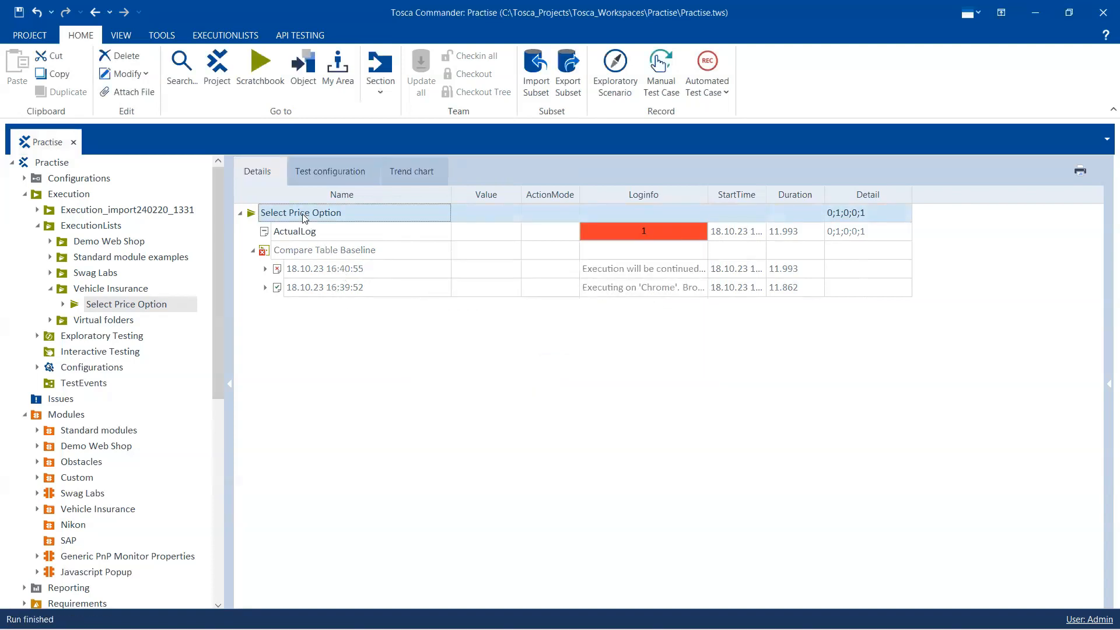
Jump from the Compare Table Baseline entry of the execution list to its test case.
right_click(320, 218)
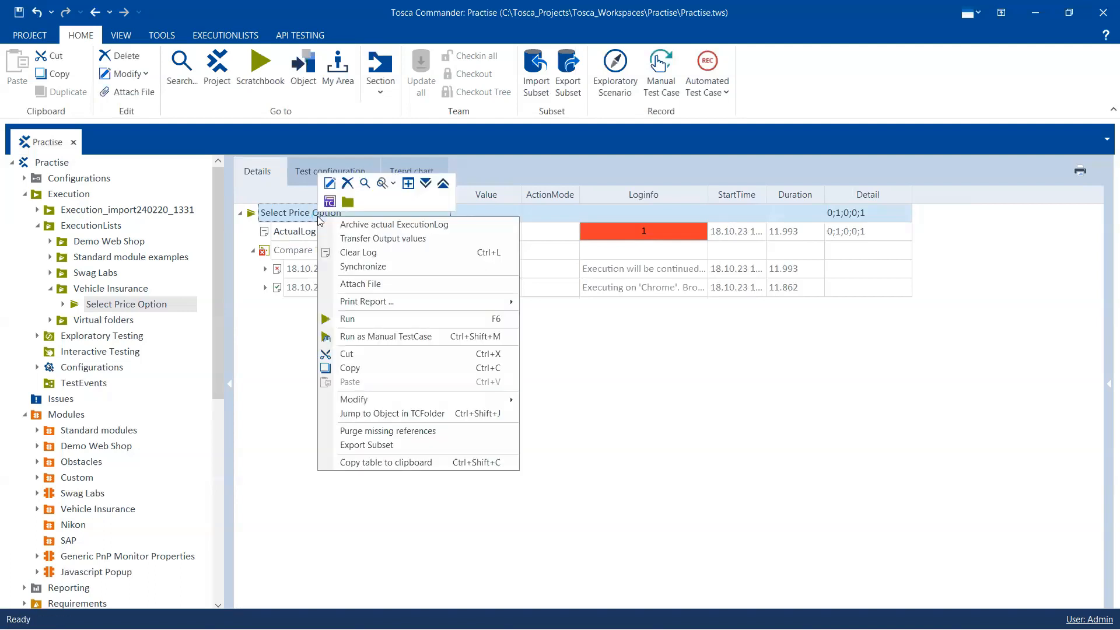
left_click(309, 257)
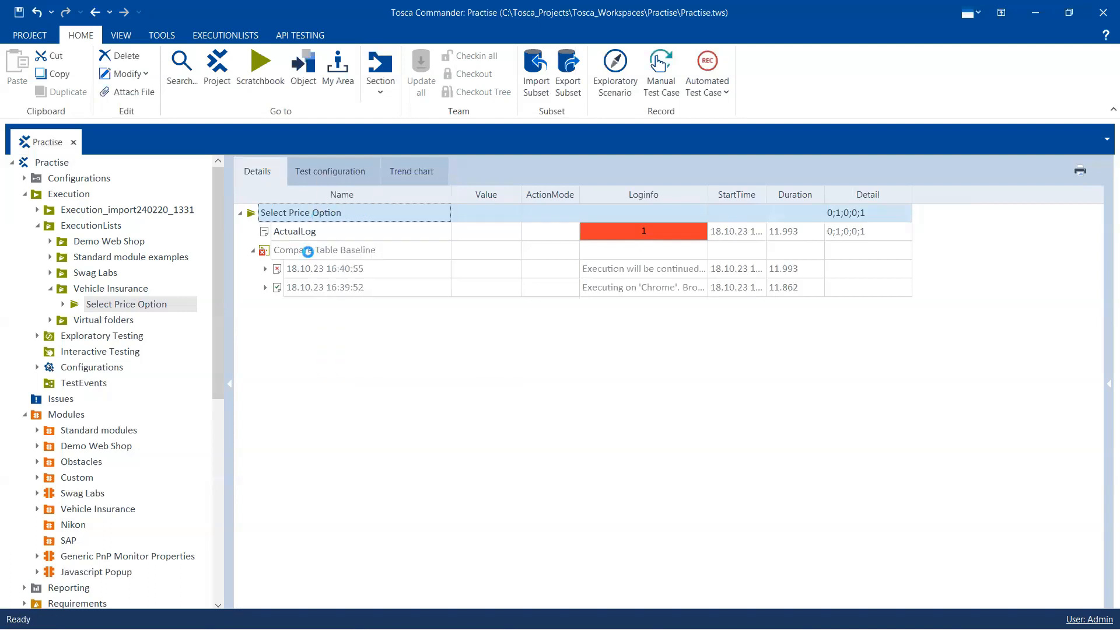
right_click(309, 252)
left_click(363, 260)
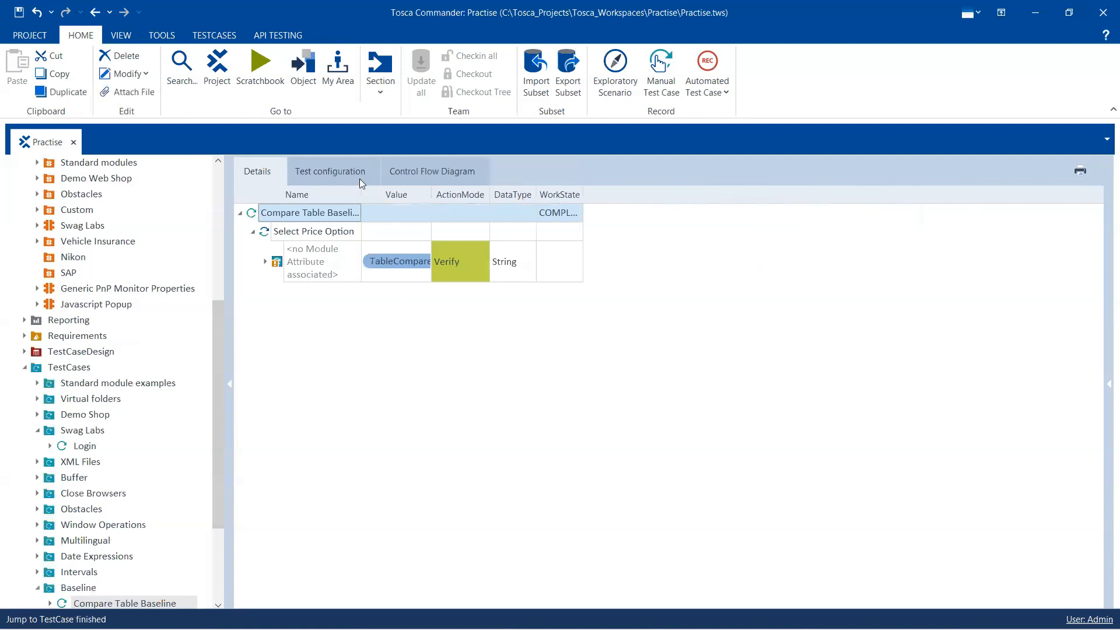
Widen the Name column and examine the Select Price Option test step's verification row and its nested attributes.
left_click(252, 232)
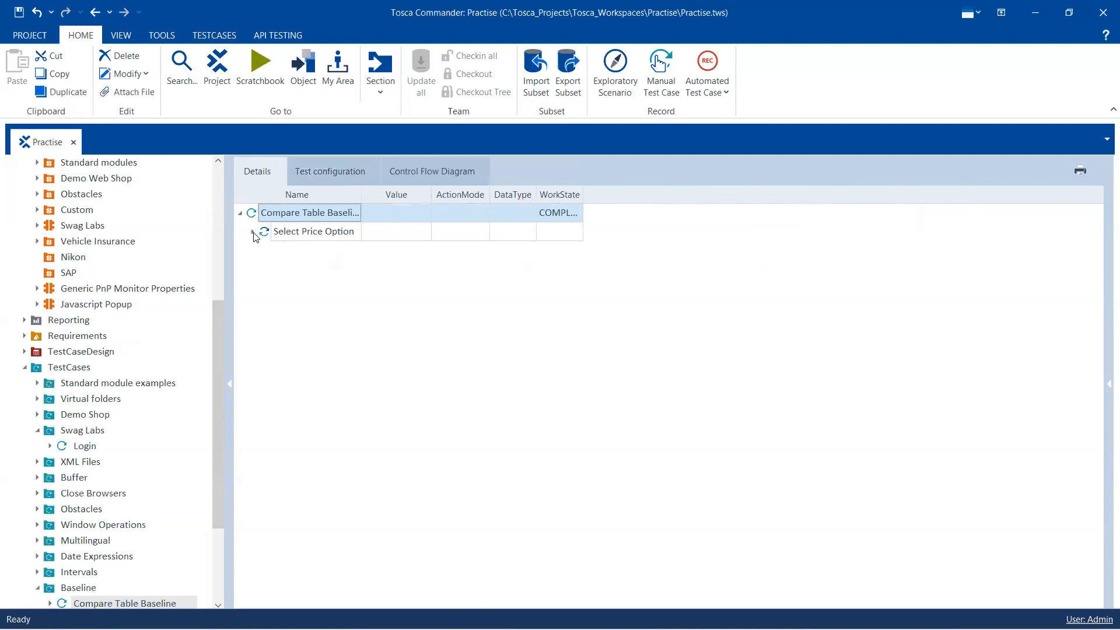
left_click_drag(360, 193, 438, 193)
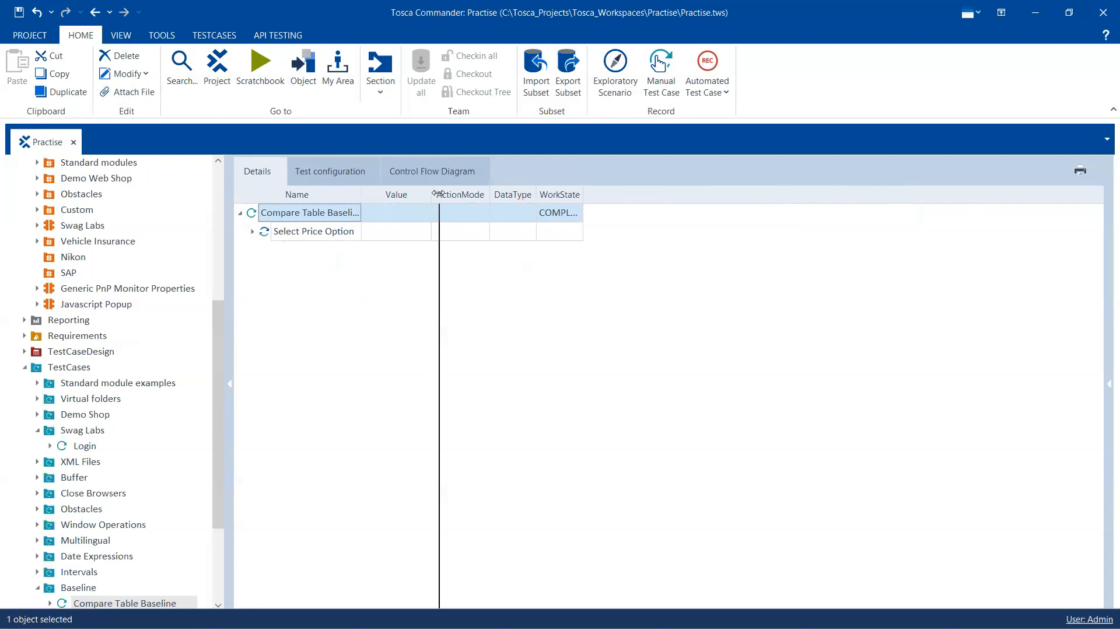
left_click(254, 232)
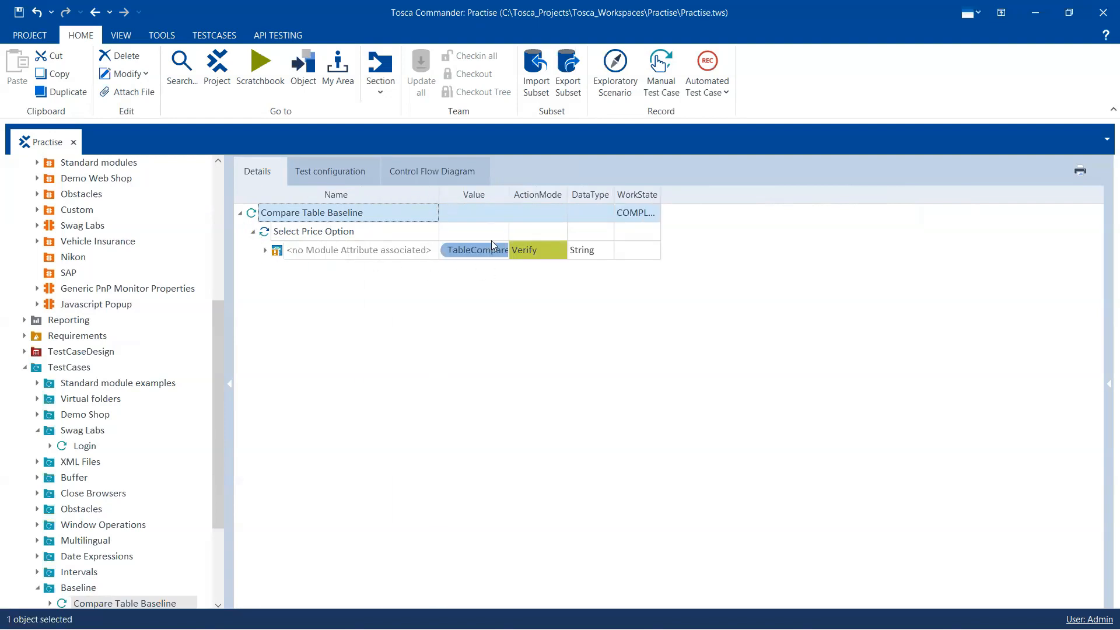
mouse_move(427, 258)
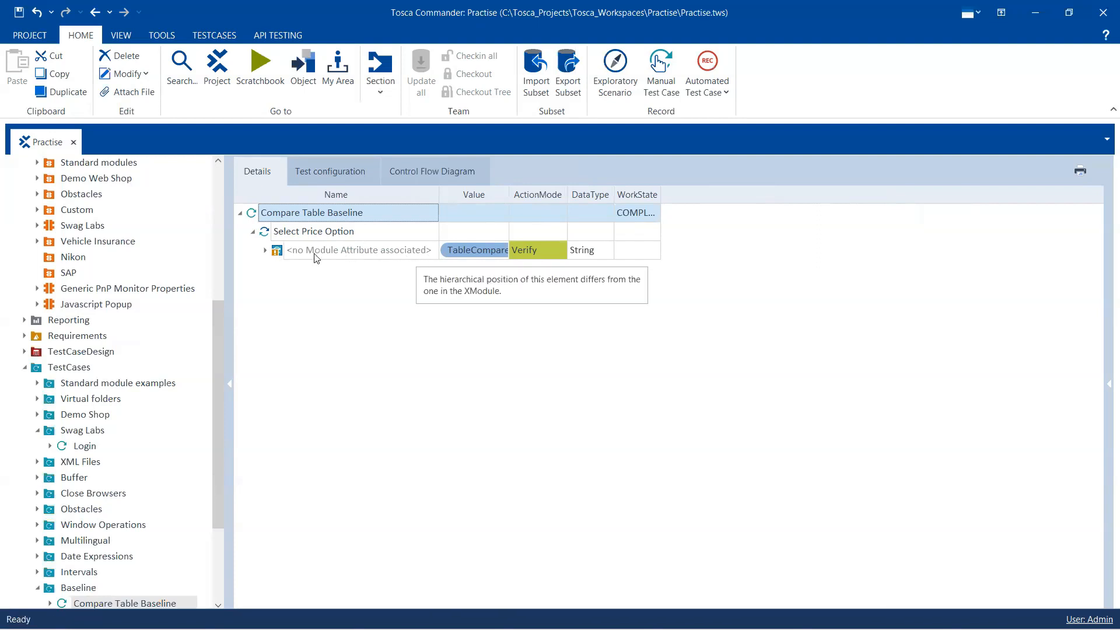
left_click(266, 251)
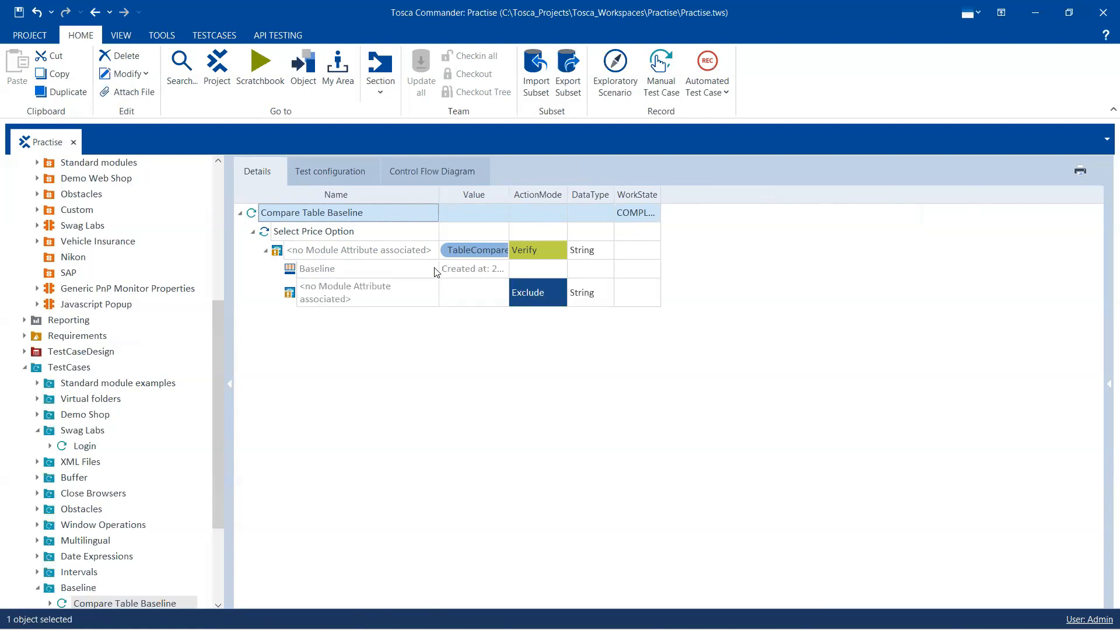
left_click(326, 251)
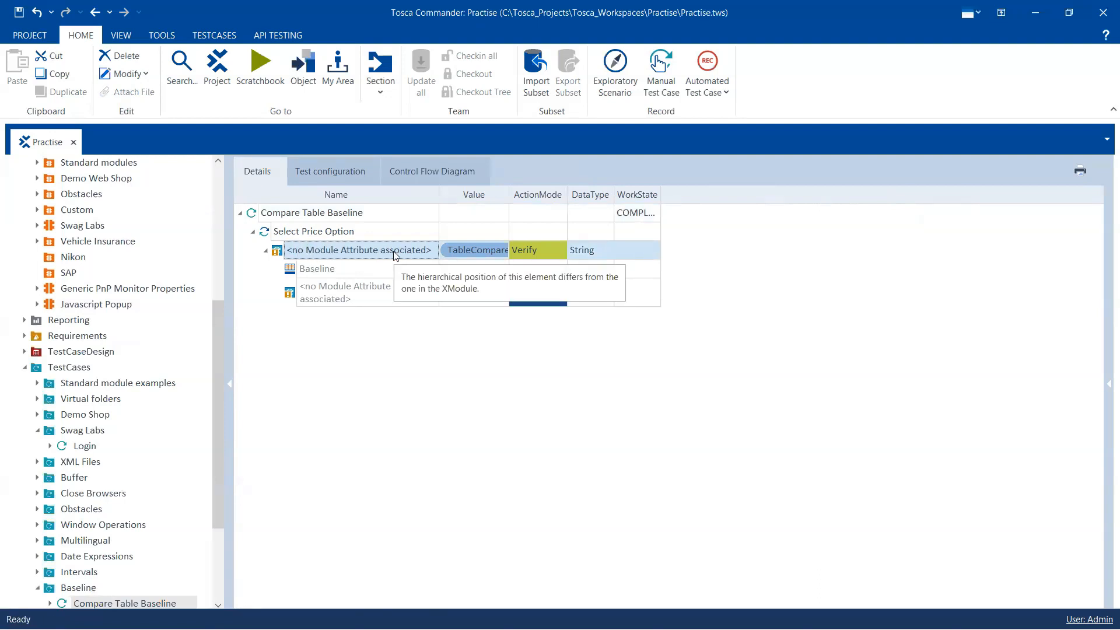
left_click(266, 251)
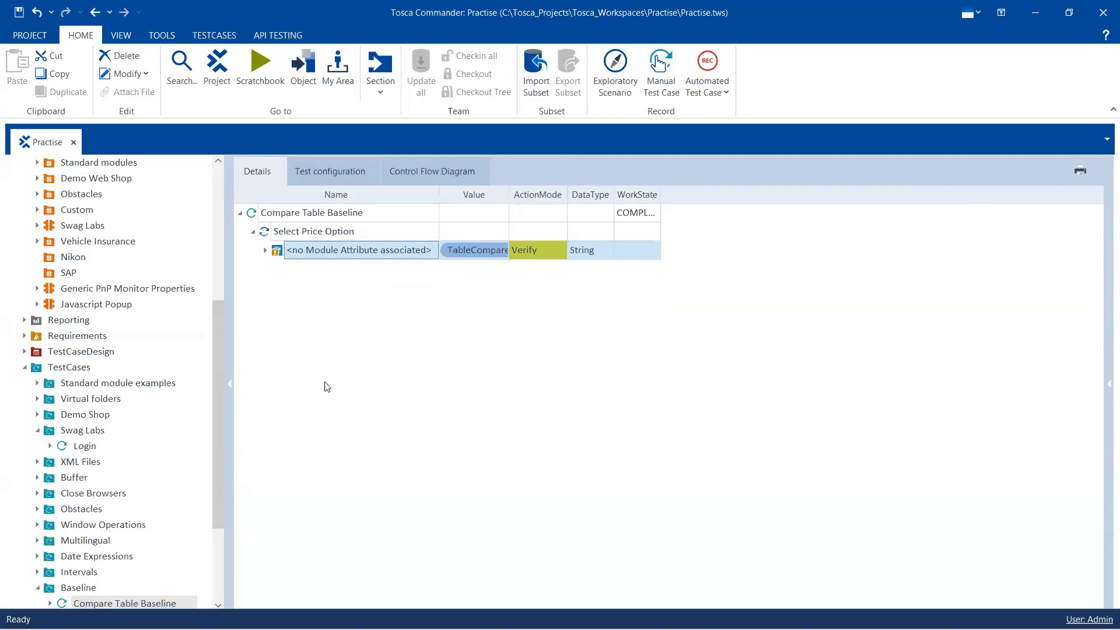
right_click(299, 253)
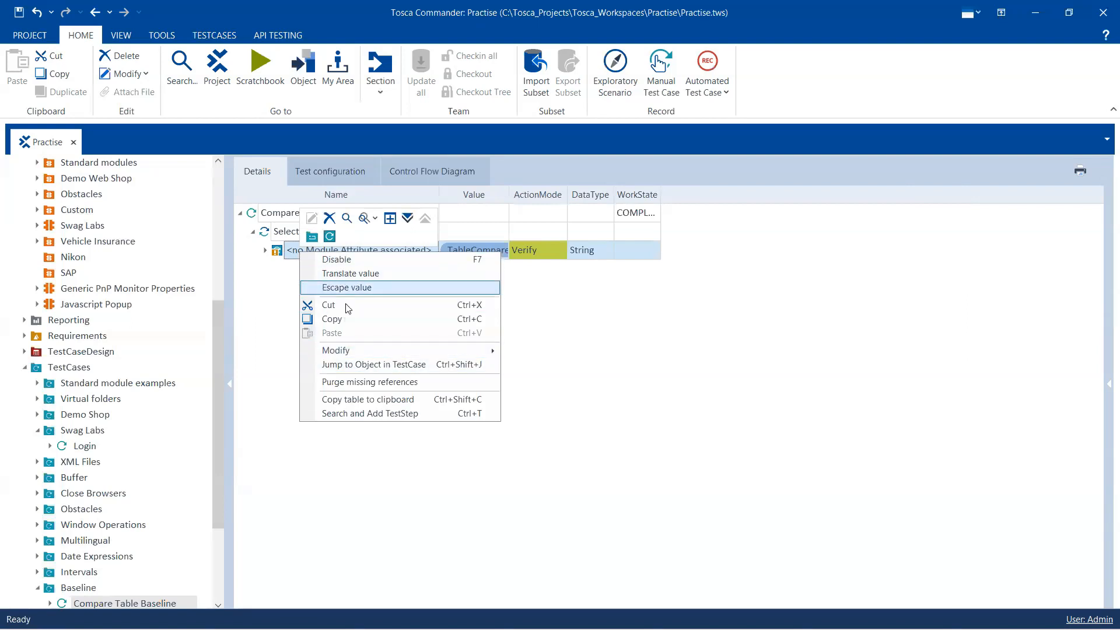
left_click(291, 323)
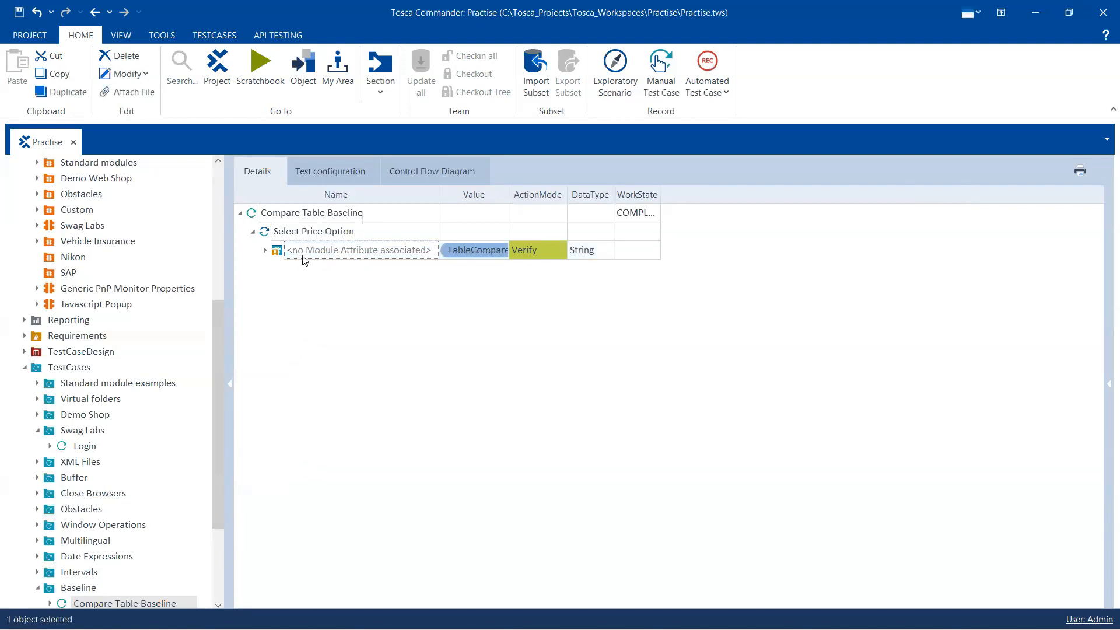
mouse_move(287, 255)
scroll(208, 367, "up", 2)
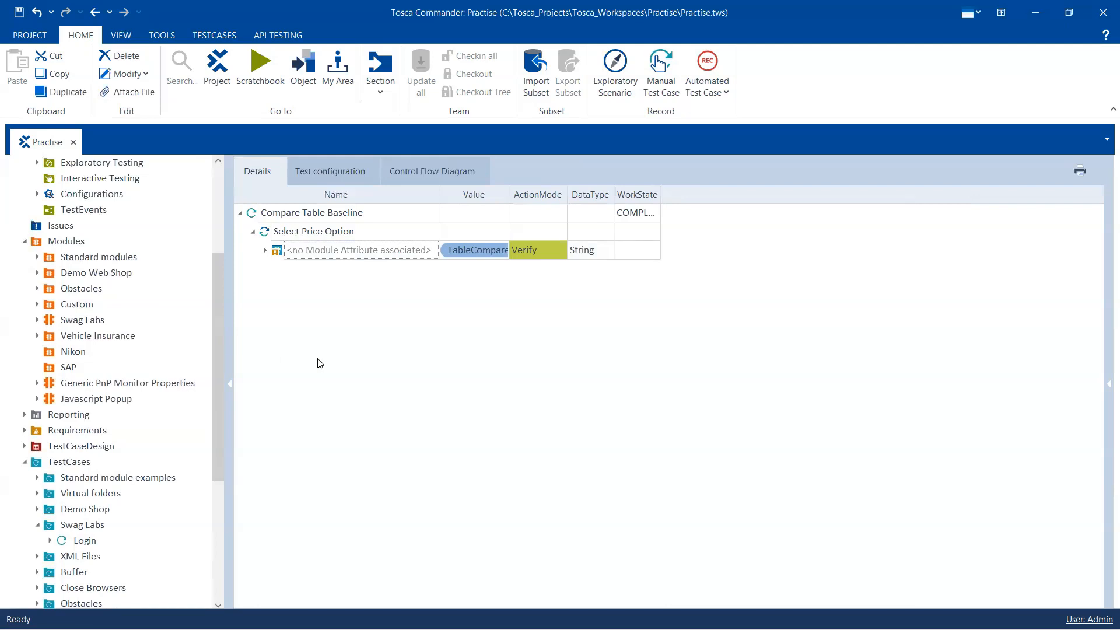
mouse_move(277, 259)
scroll(219, 388, "down", 1)
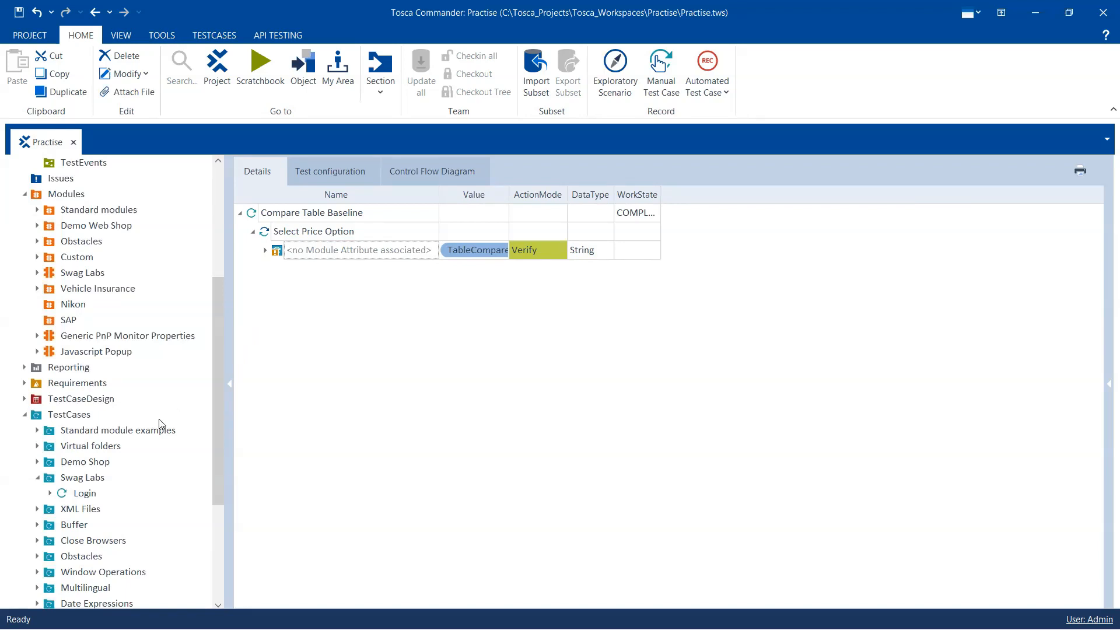
Open the Run Login execution list under Swag Labs and jump from its Login entry to the test case.
scroll(166, 328, "up", 5)
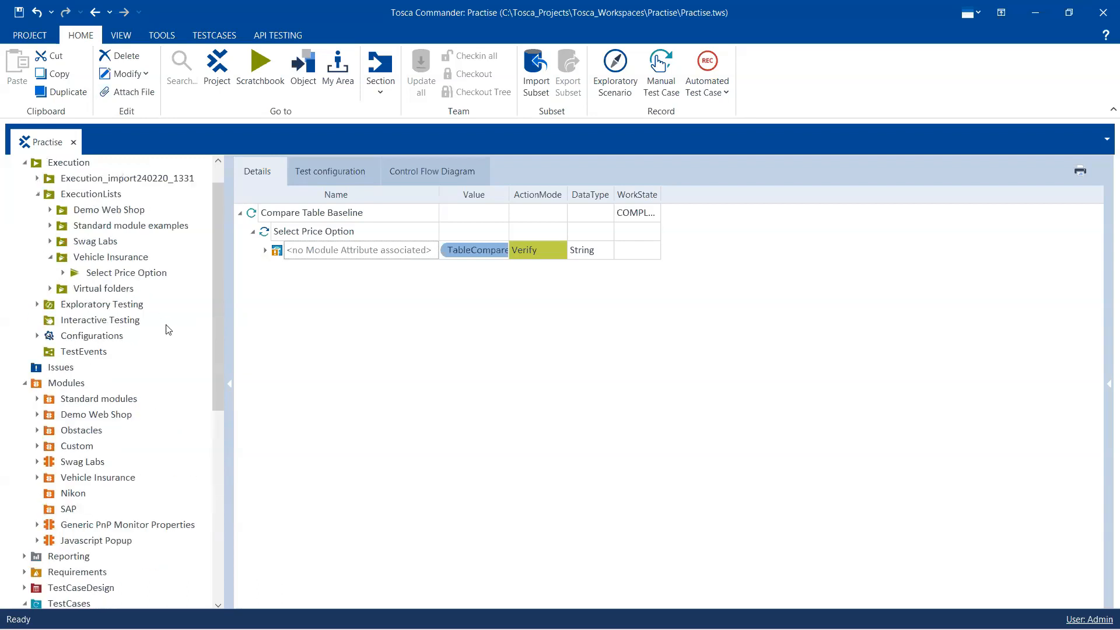
scroll(166, 328, "down", 3)
scroll(108, 233, "up", 3)
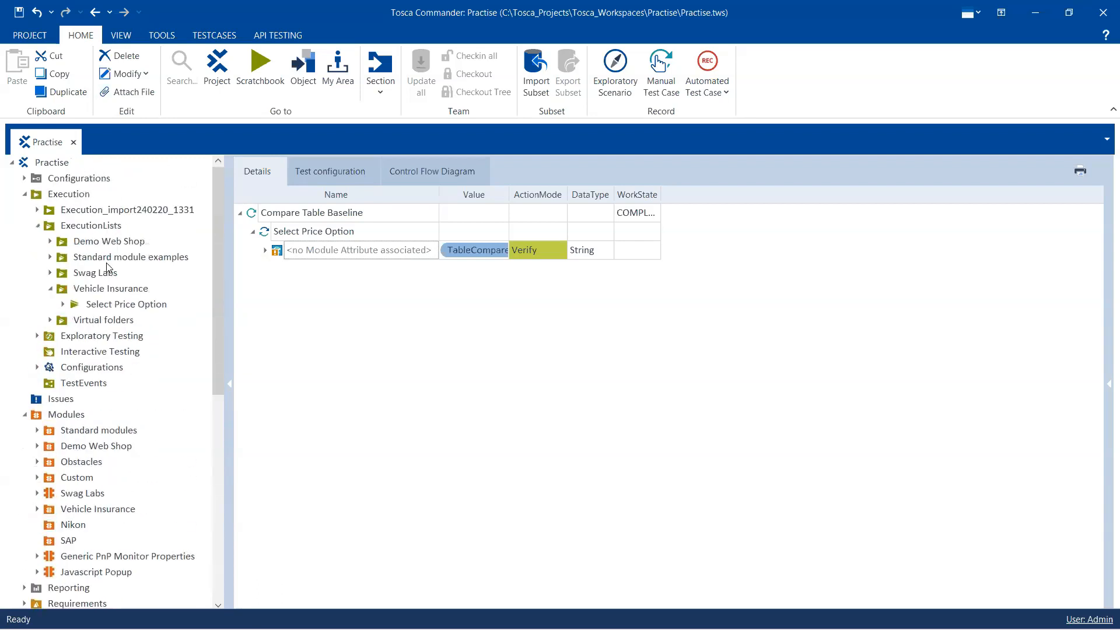
left_click(50, 273)
left_click(108, 289)
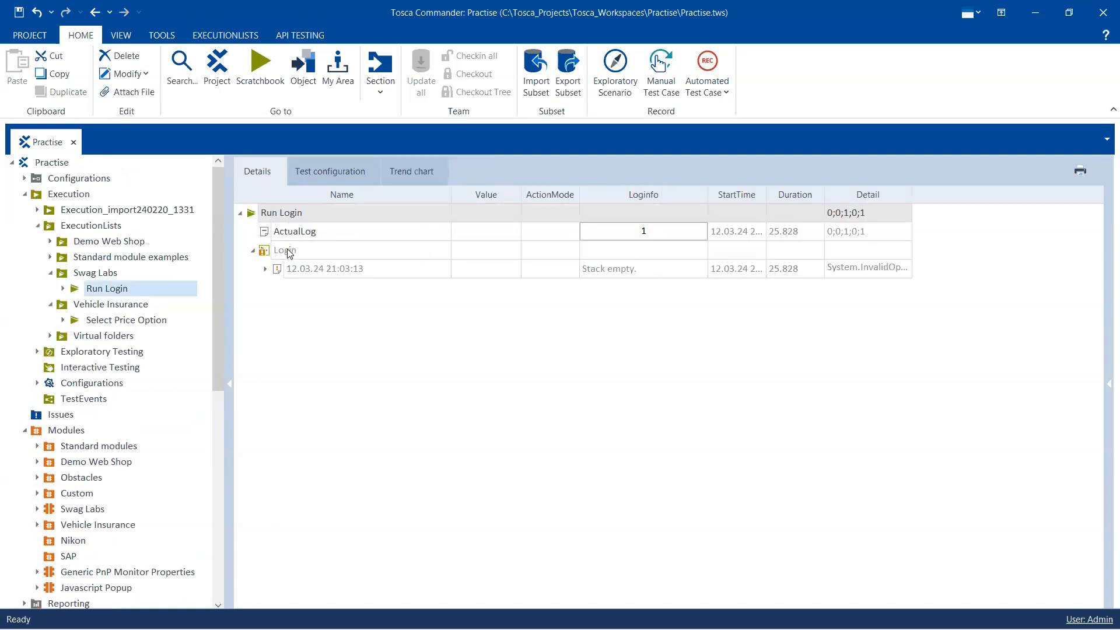
right_click(292, 251)
left_click(327, 255)
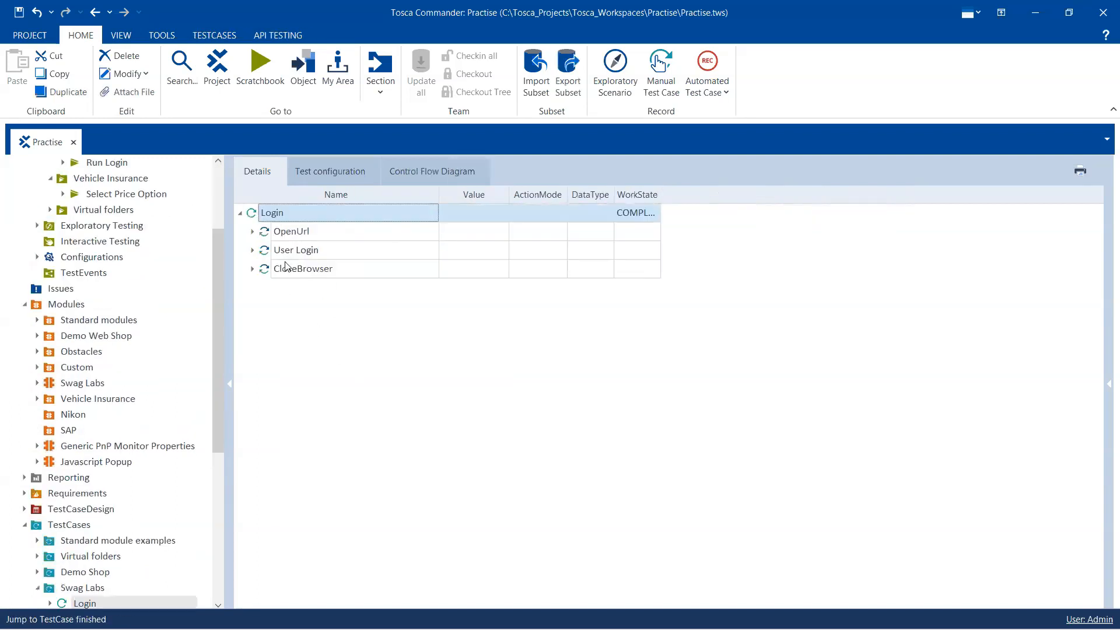
Expand the User Login test step of the Login test case and jump to the module it references.
left_click(304, 233)
left_click(313, 271)
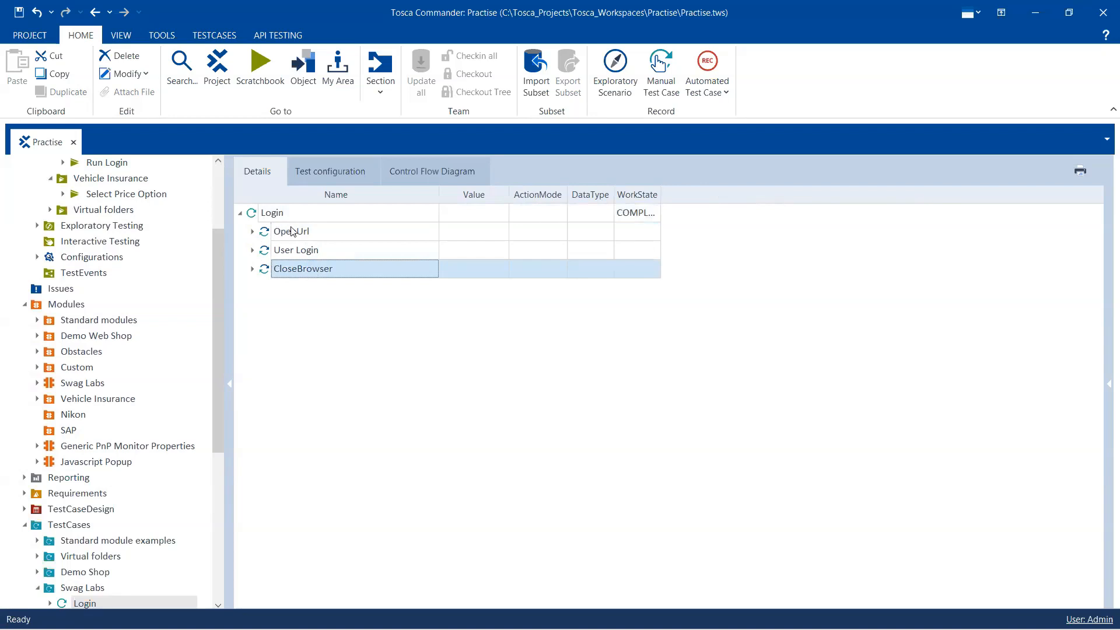
left_click(294, 250)
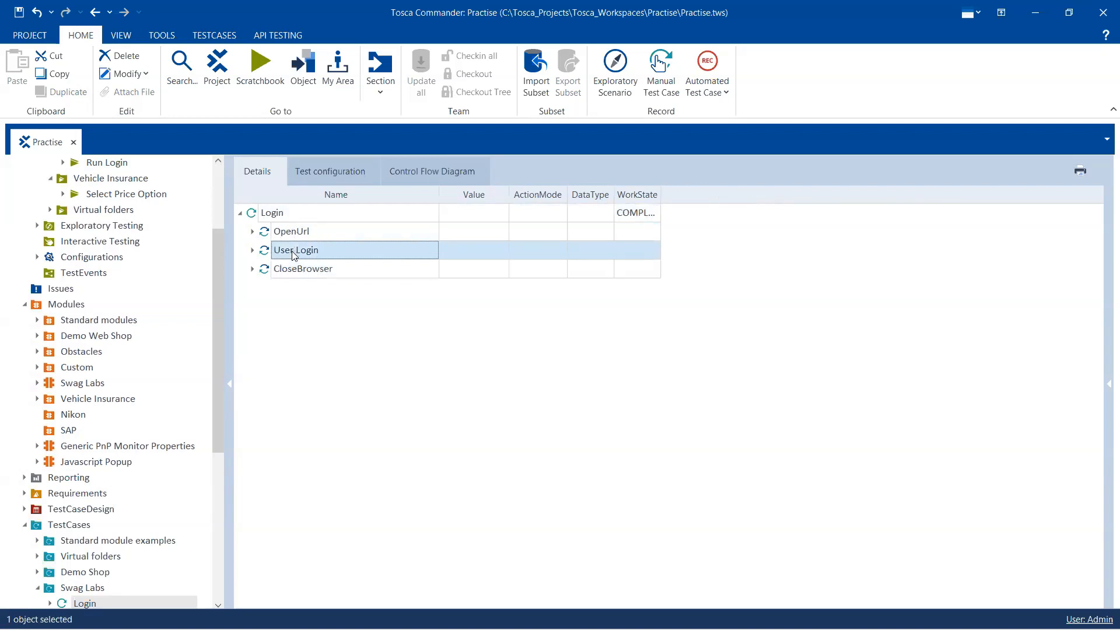
left_click(253, 251)
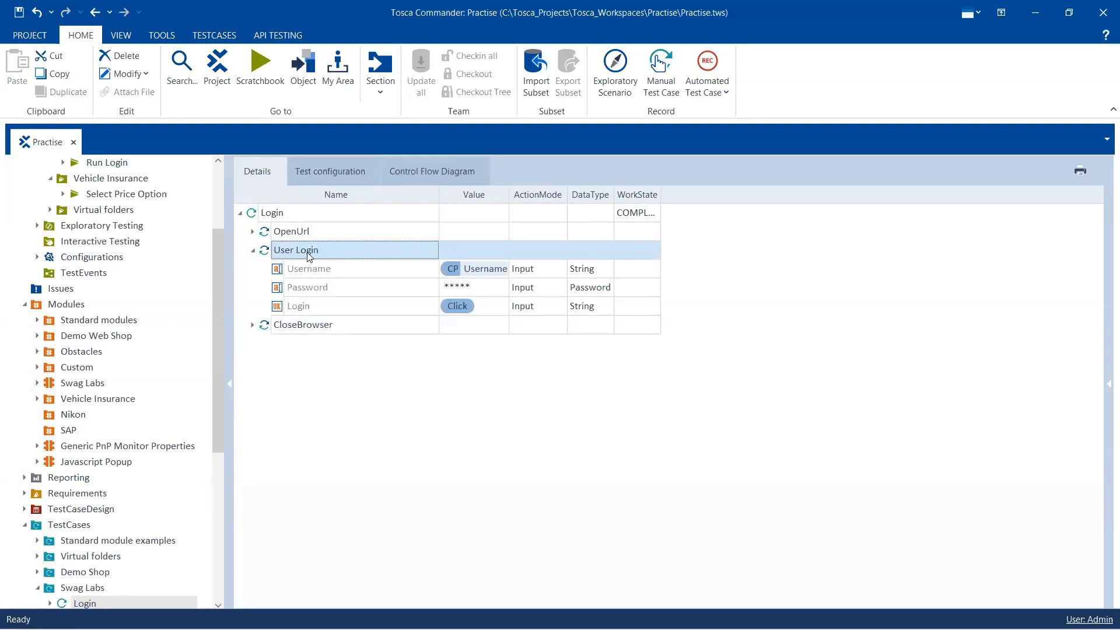
right_click(309, 257)
left_click(350, 261)
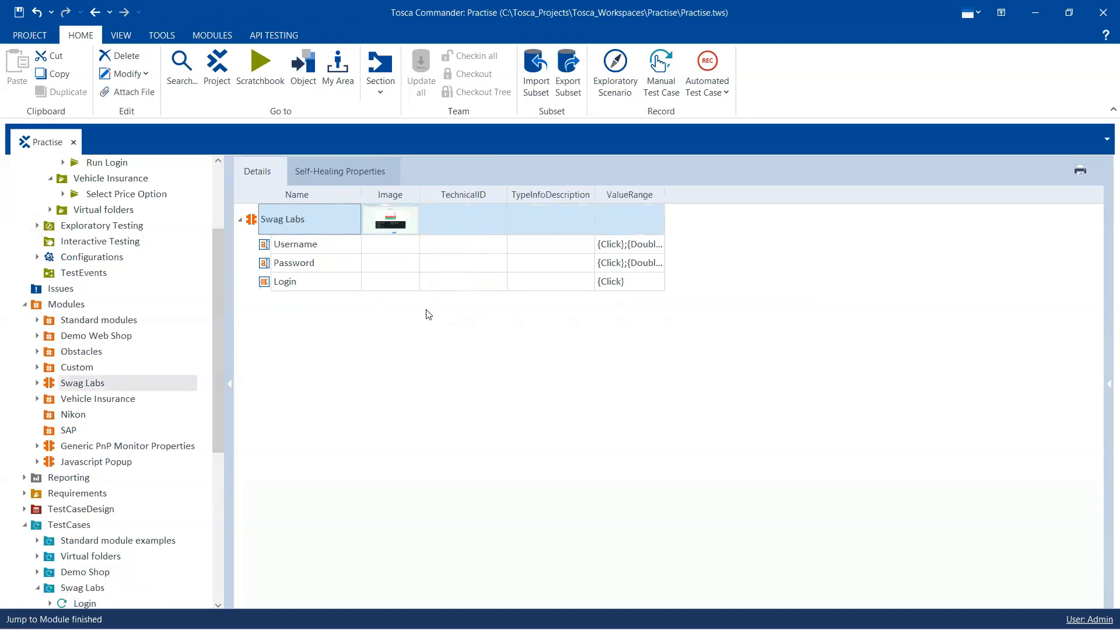
Delete the Swag Labs module from the Modules folder, even though a test step still uses it.
right_click(100, 387)
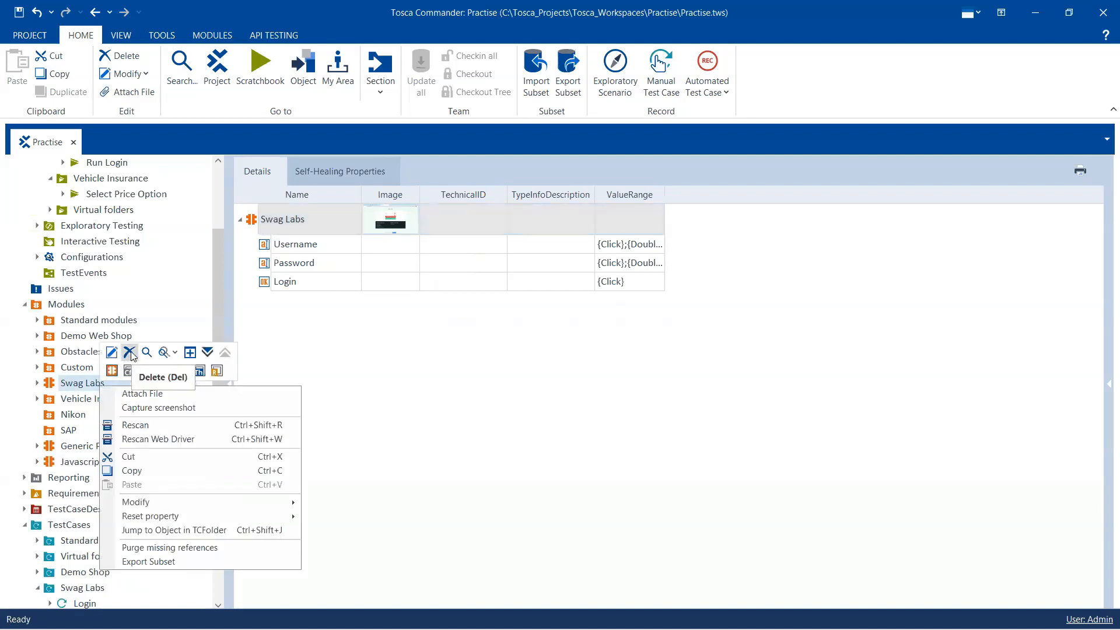
left_click(129, 353)
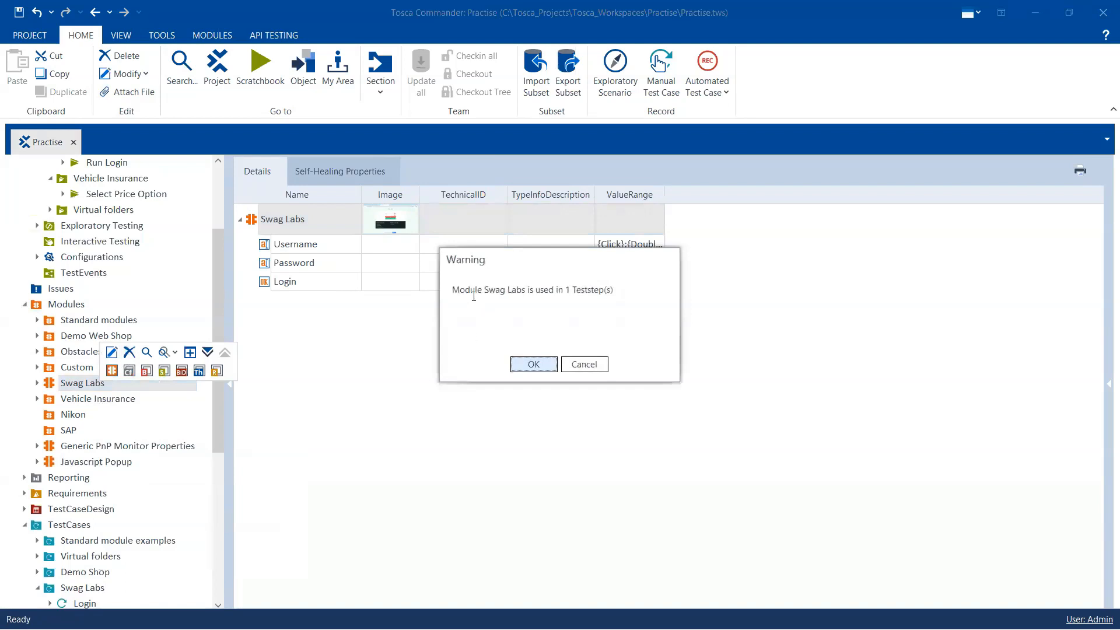
left_click_drag(453, 290, 615, 284)
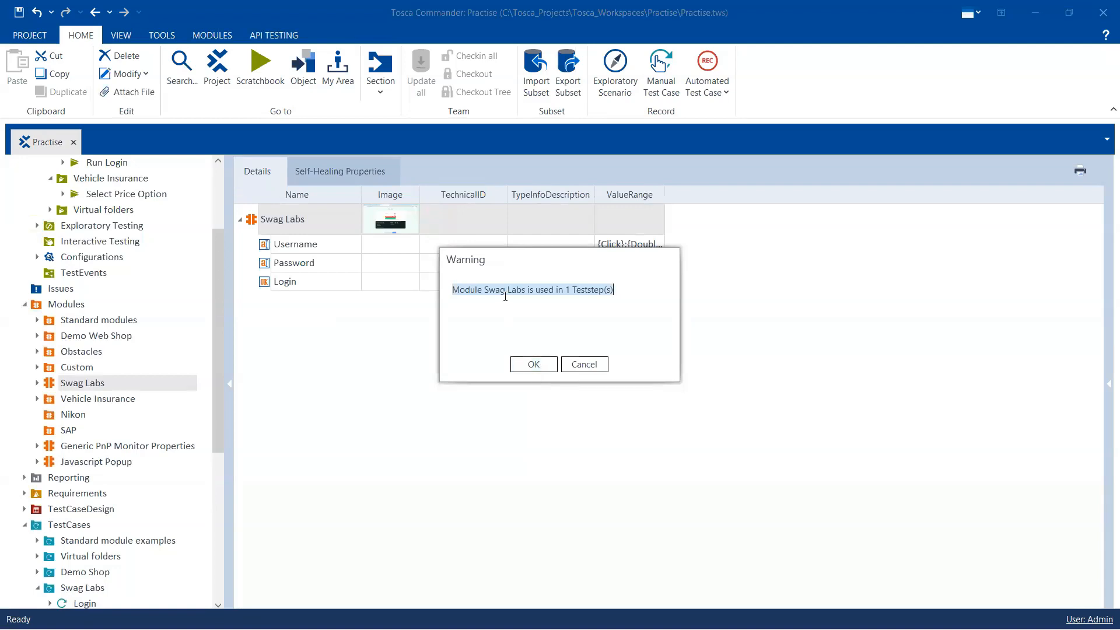
left_click(533, 364)
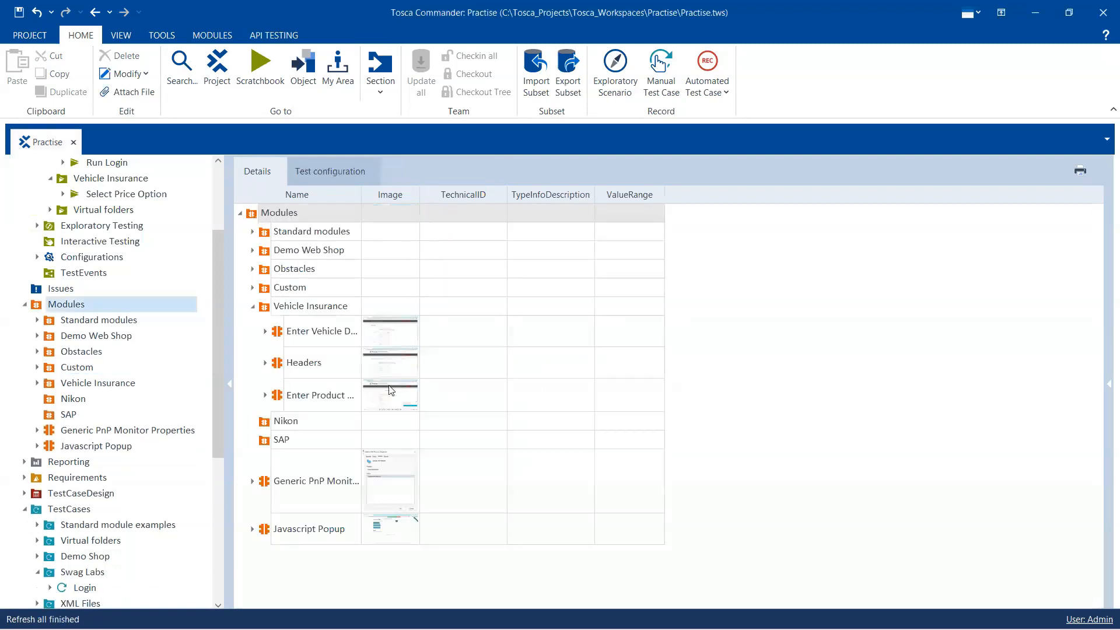
Open the Swag Labs Login test case and examine the User Login attribute rows, comparing them with the OpenUrl attributes.
scroll(186, 432, "down", 2)
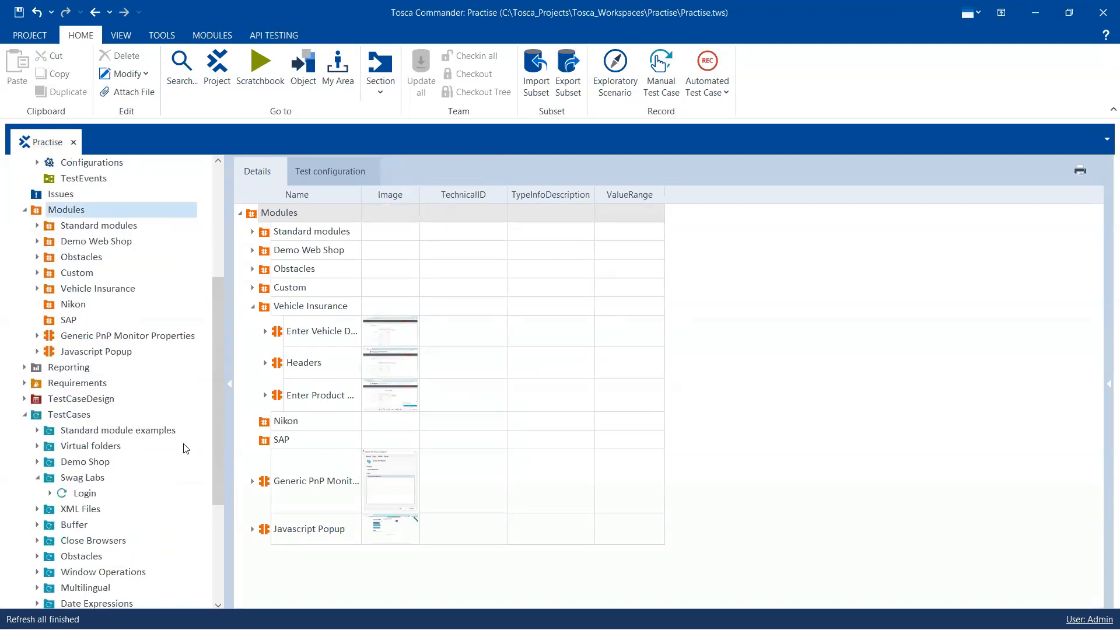
left_click(85, 493)
left_click_drag(437, 196, 518, 196)
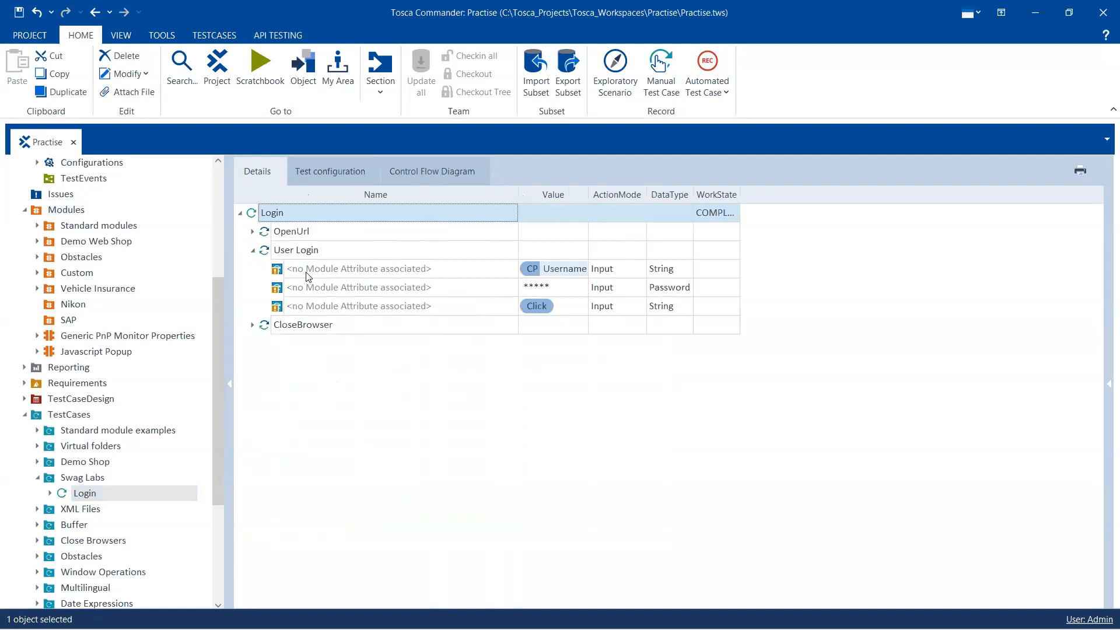
left_click(369, 273)
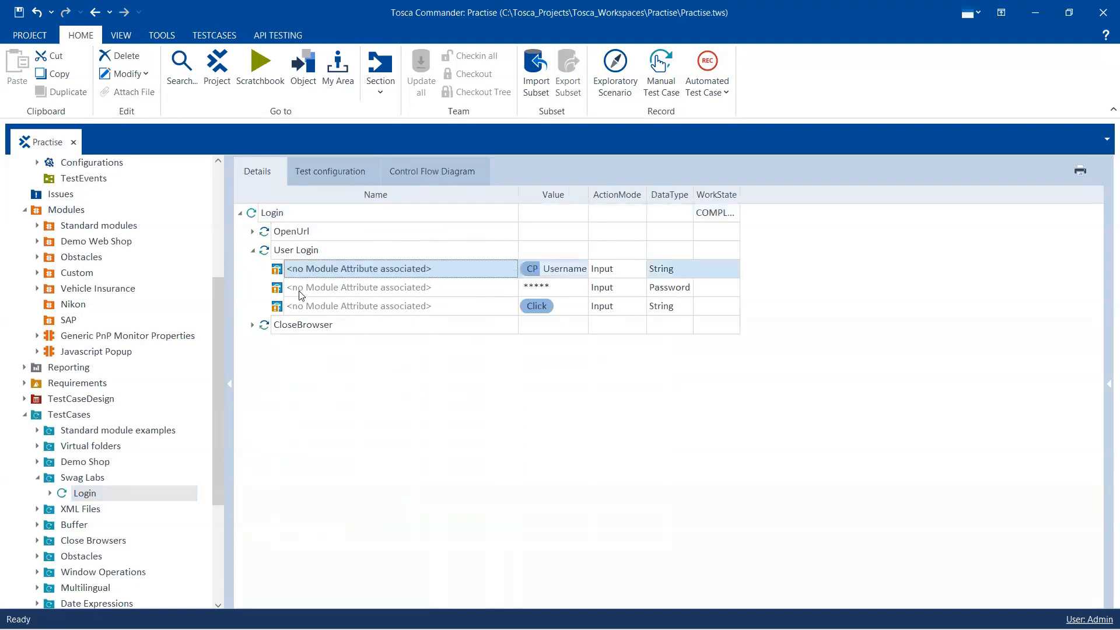
left_click(482, 292)
left_click(348, 309)
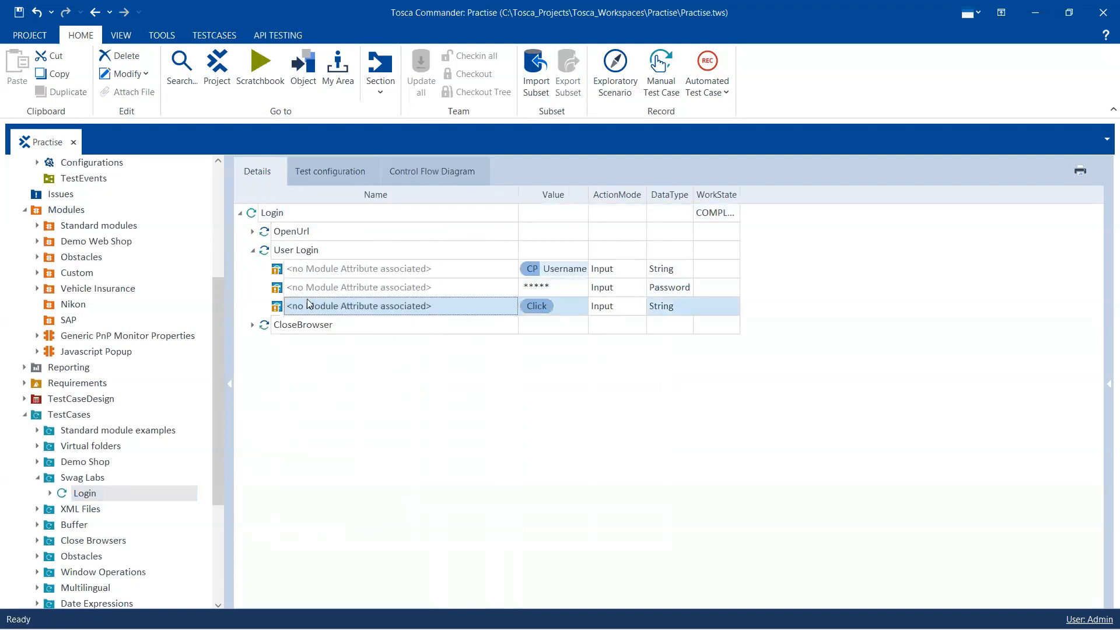
left_click(252, 232)
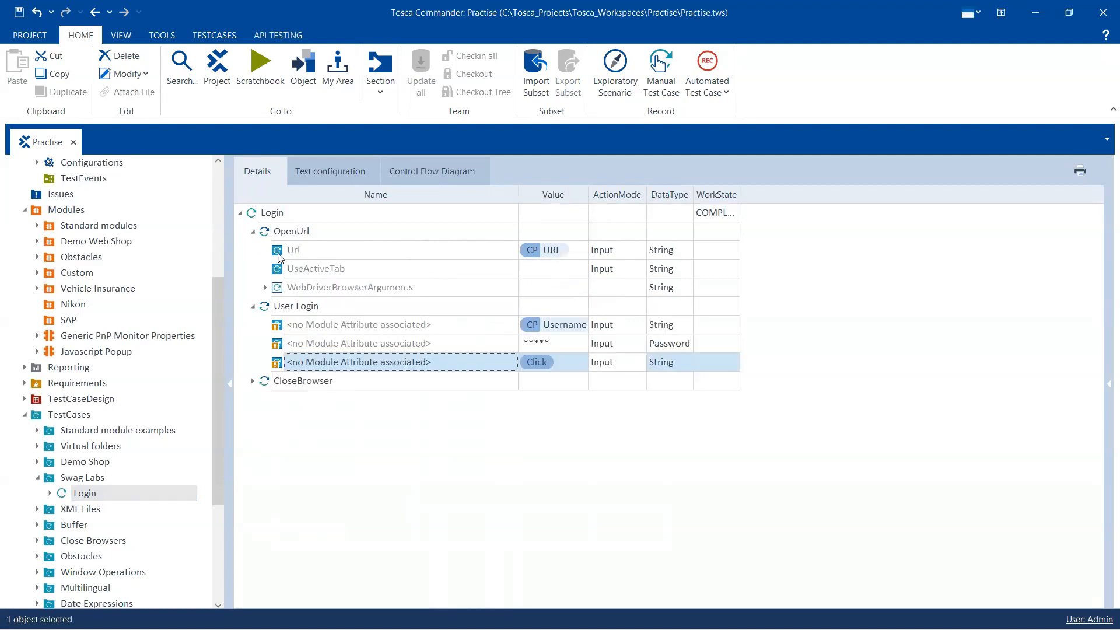
left_click(253, 231)
Try to run the Run Login execution list under Swag Labs and read the run response.
scroll(77, 311, "up", 5)
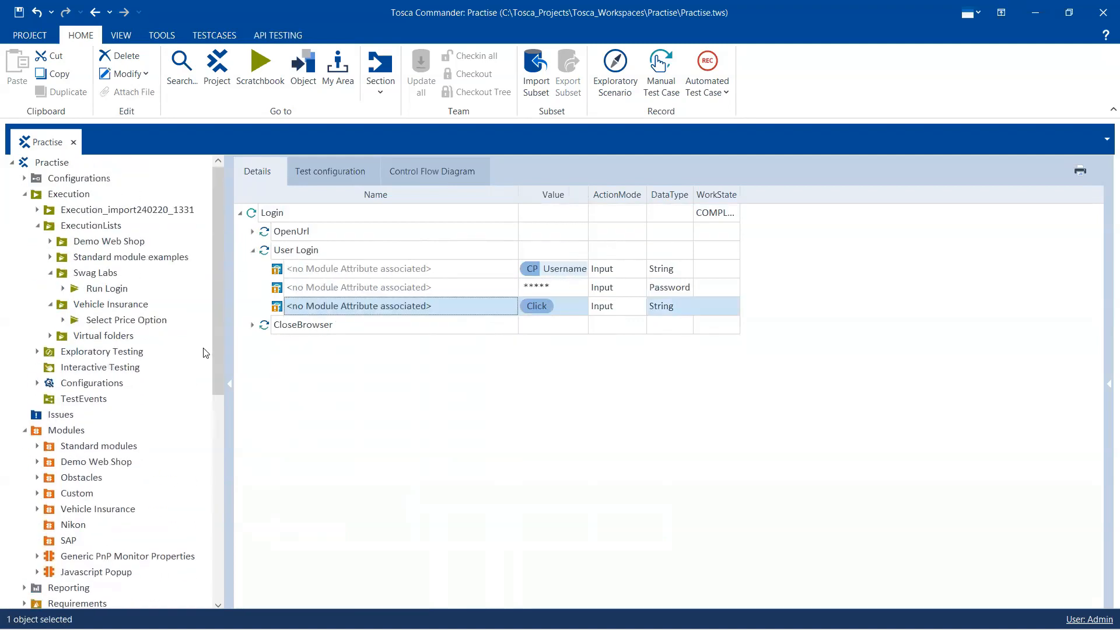
left_click(116, 290)
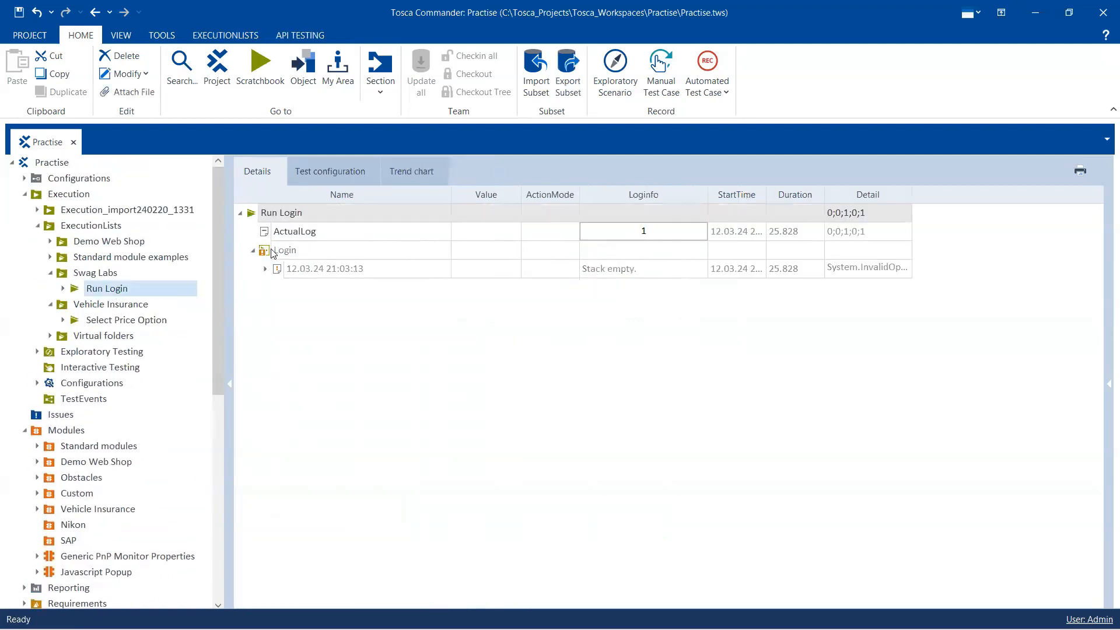
right_click(286, 214)
left_click(318, 232)
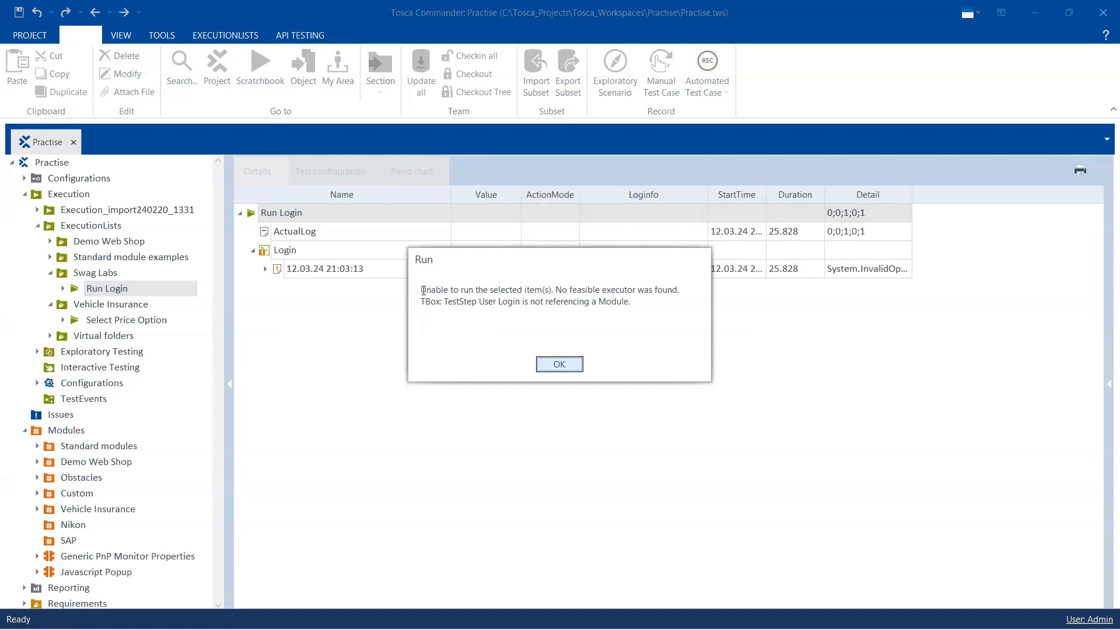
left_click_drag(423, 290, 686, 290)
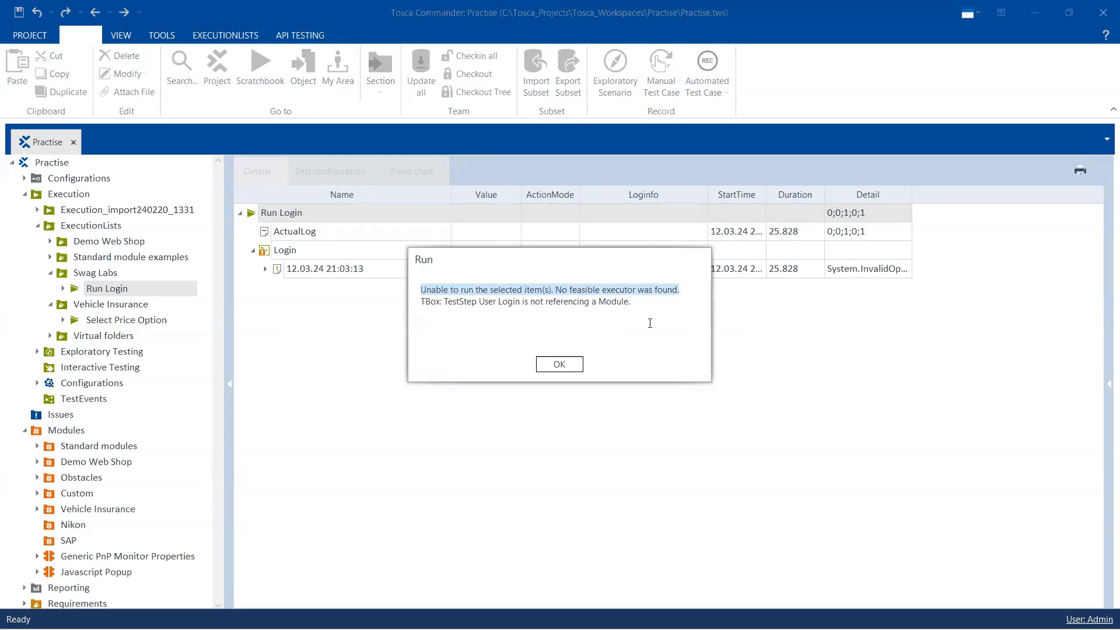
left_click(560, 364)
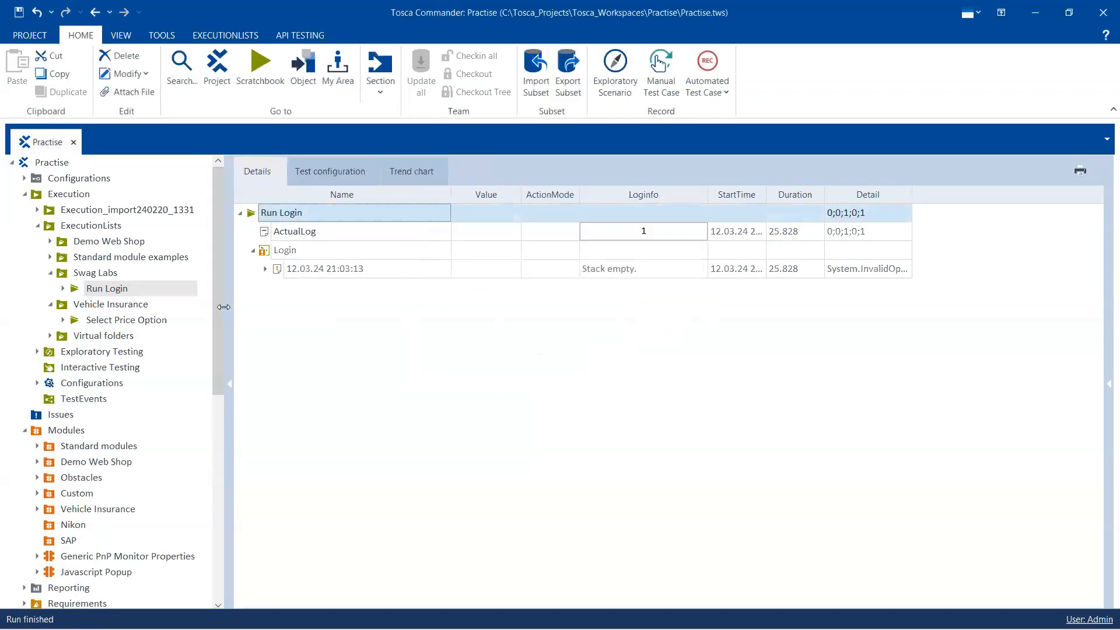
Delete the User Login test step from the Login test case under Swag Labs.
scroll(223, 333, "down", 4)
left_click_drag(228, 394, 222, 424)
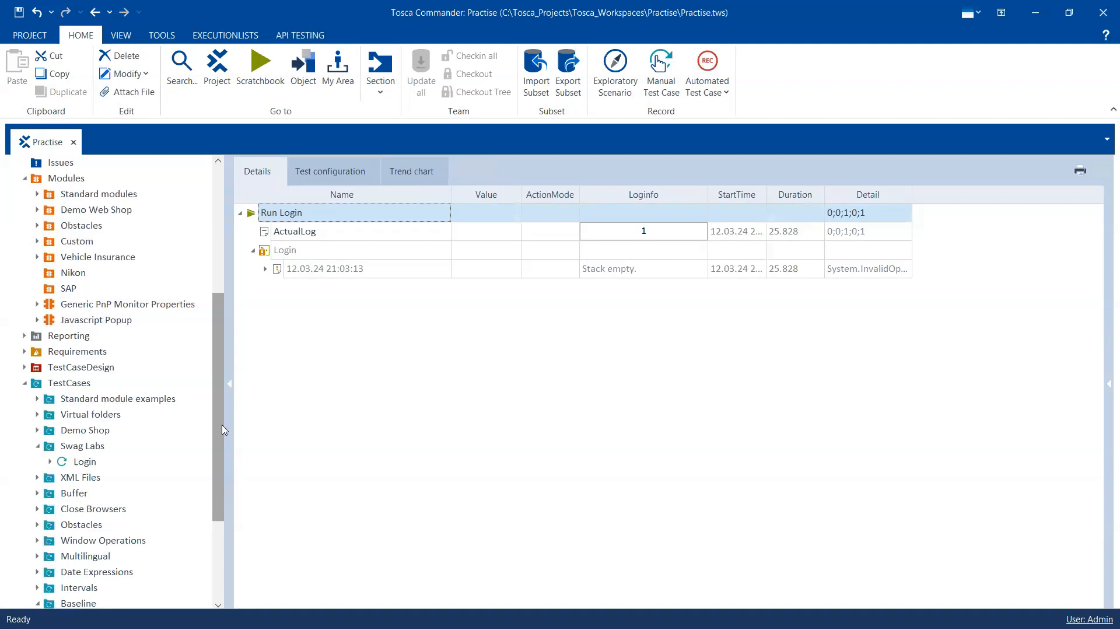
left_click(84, 463)
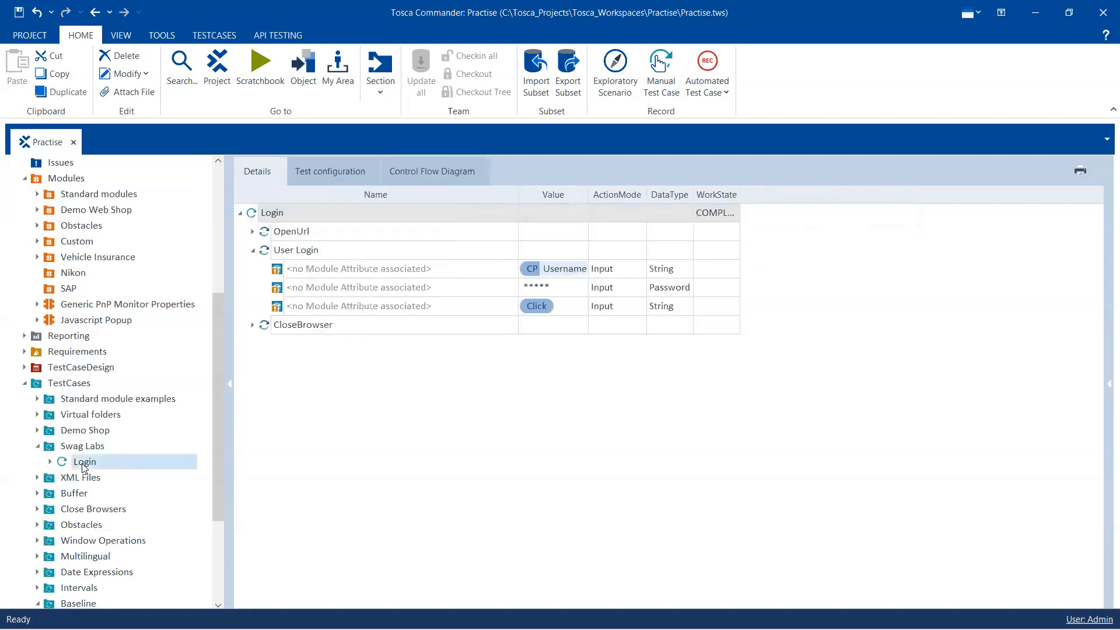
left_click(254, 251)
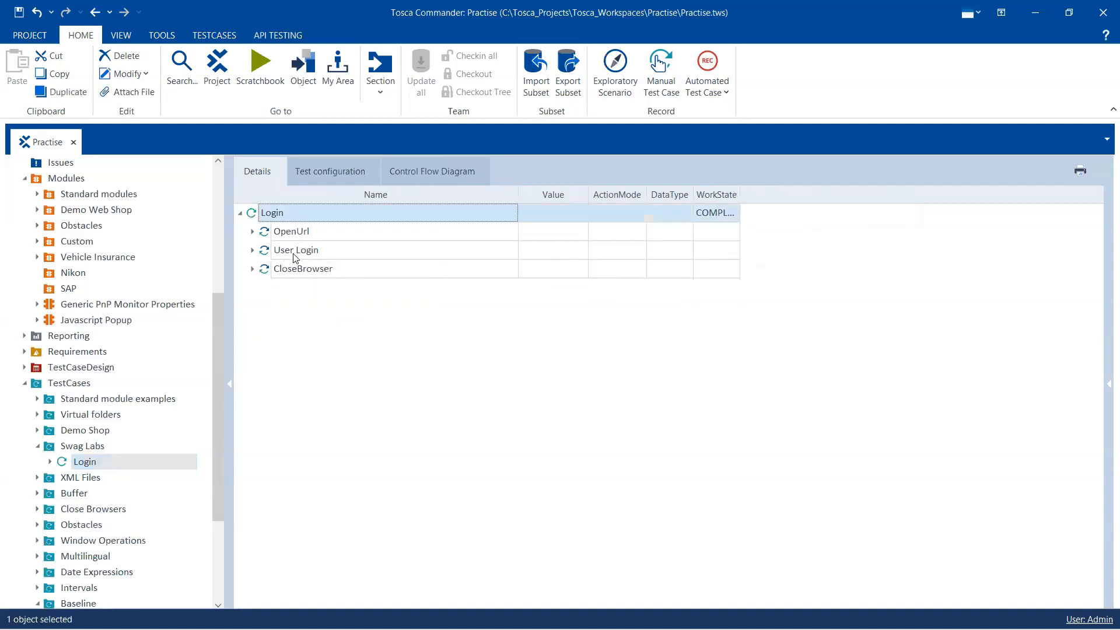
right_click(295, 255)
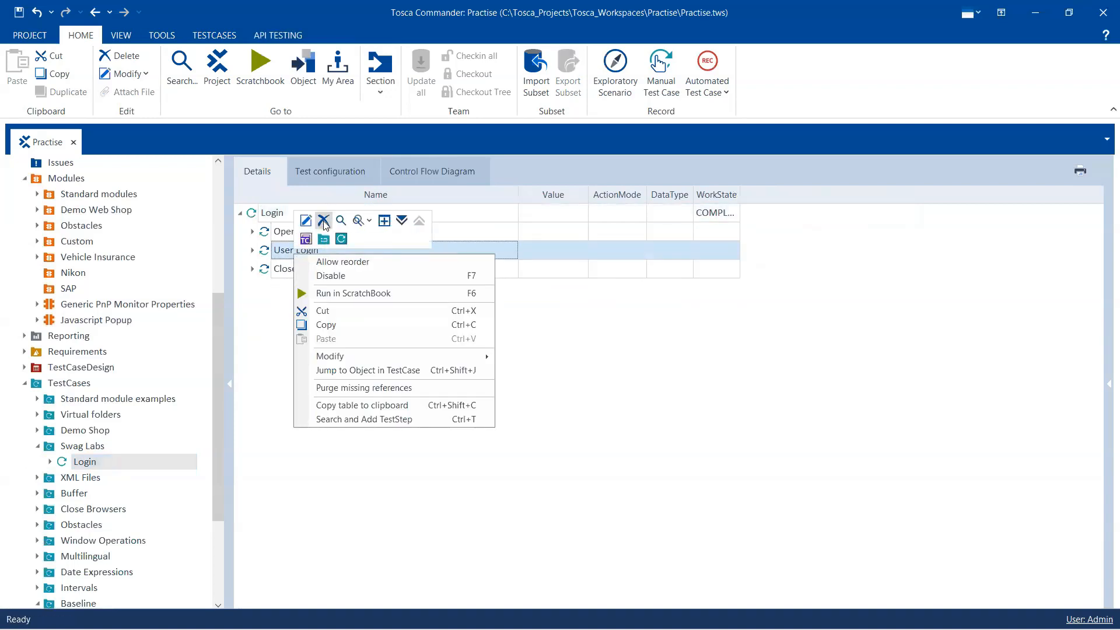
left_click(324, 220)
Run the Run Login execution list again and expand the newest log entry under Login down to its test steps.
scroll(216, 291, "up", 1)
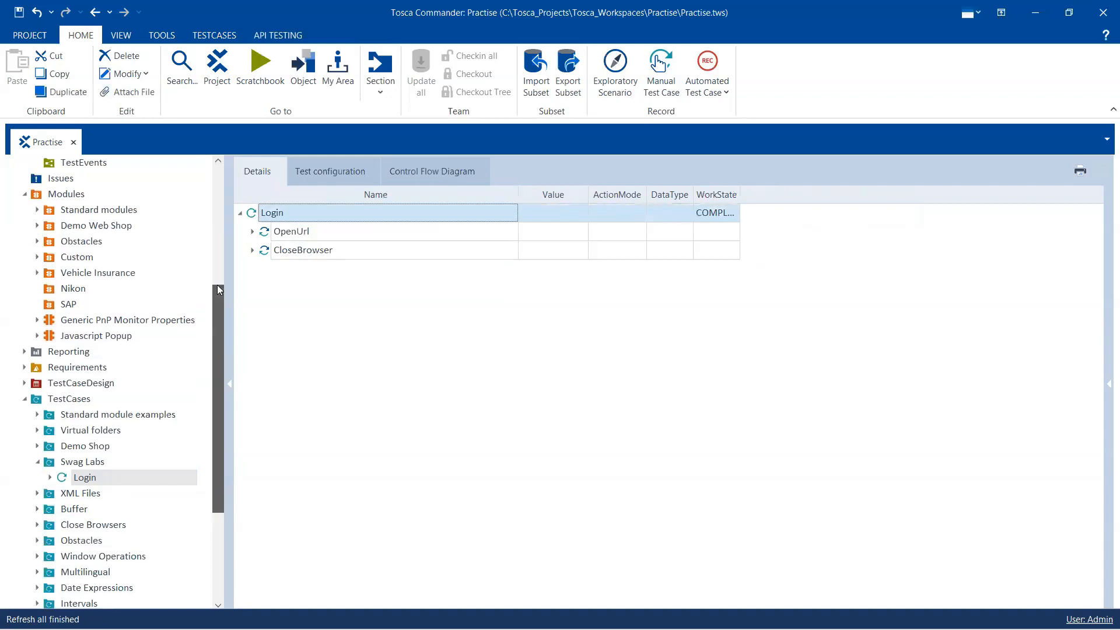
scroll(217, 289, "up", 3)
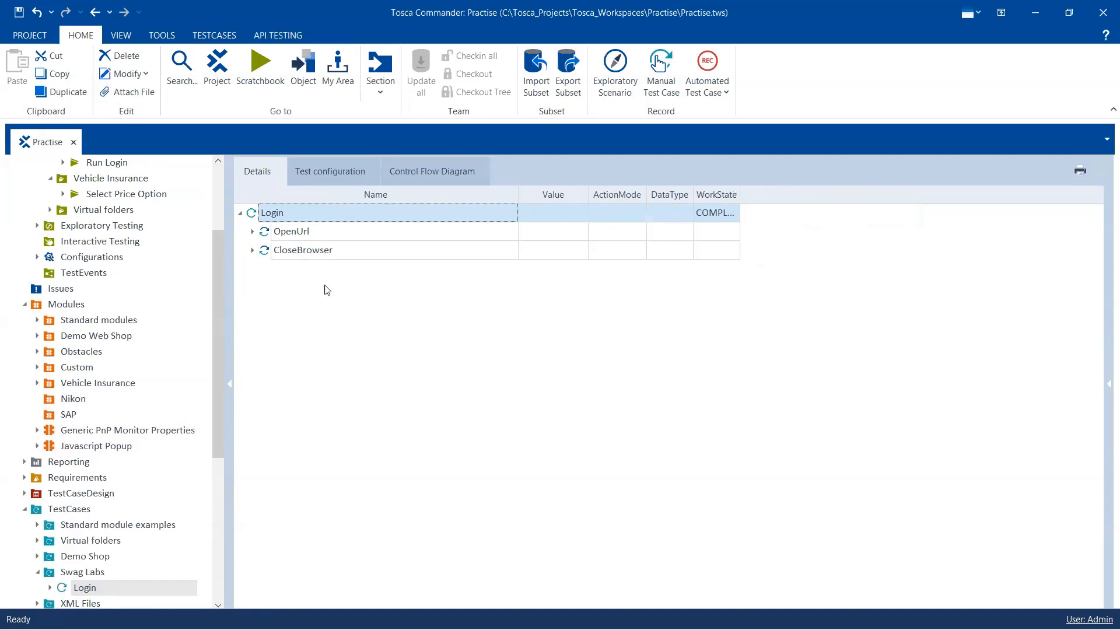
left_click_drag(217, 351, 202, 283)
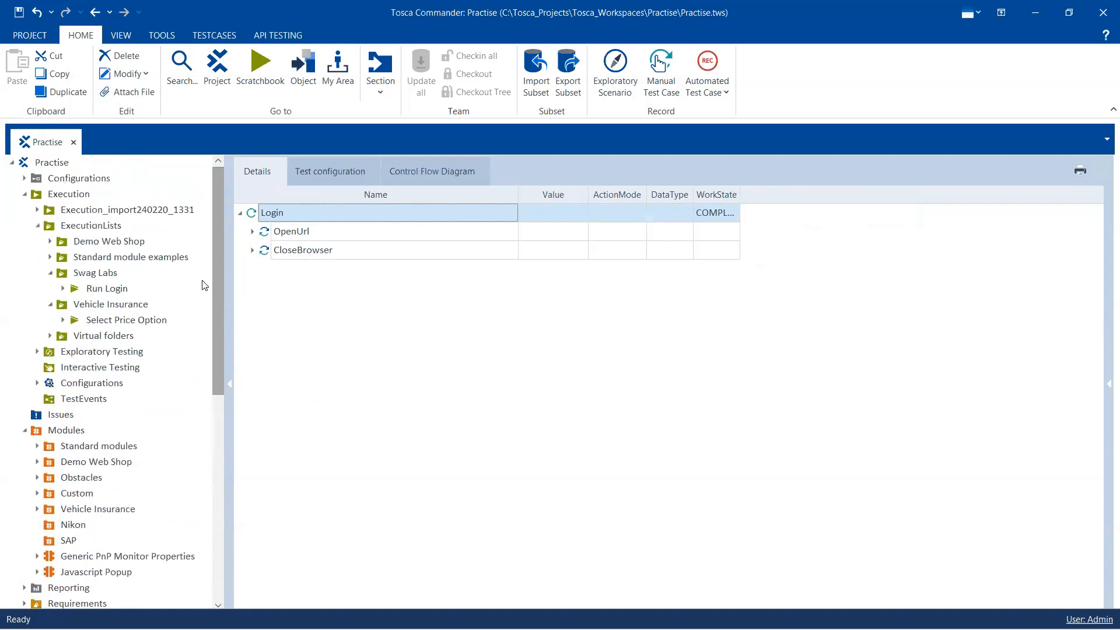
left_click(111, 288)
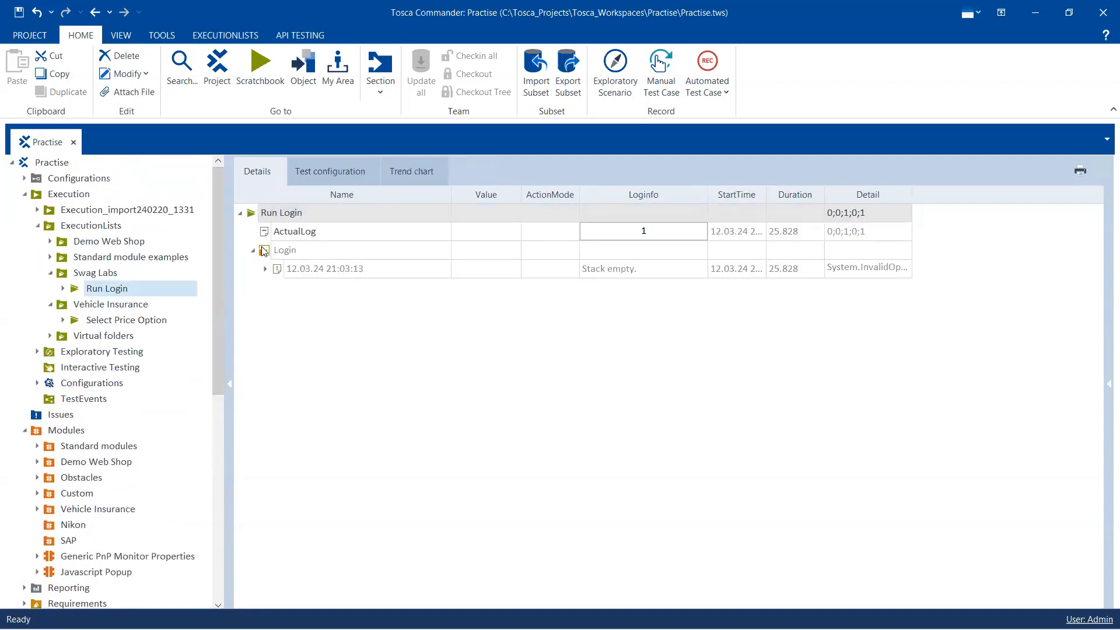
left_click(253, 251)
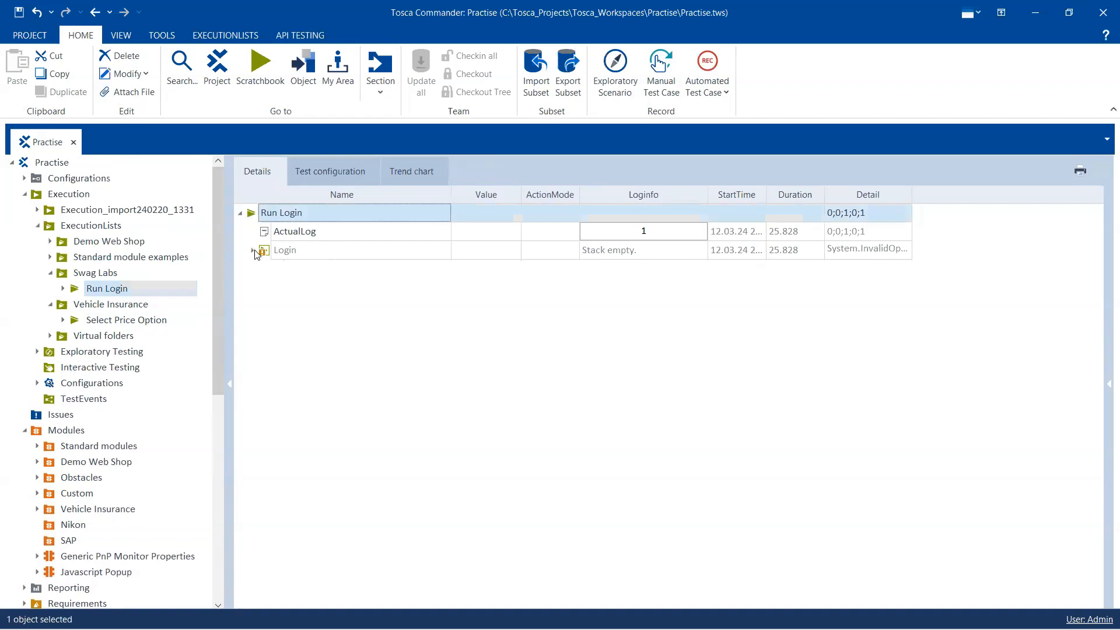
right_click(299, 217)
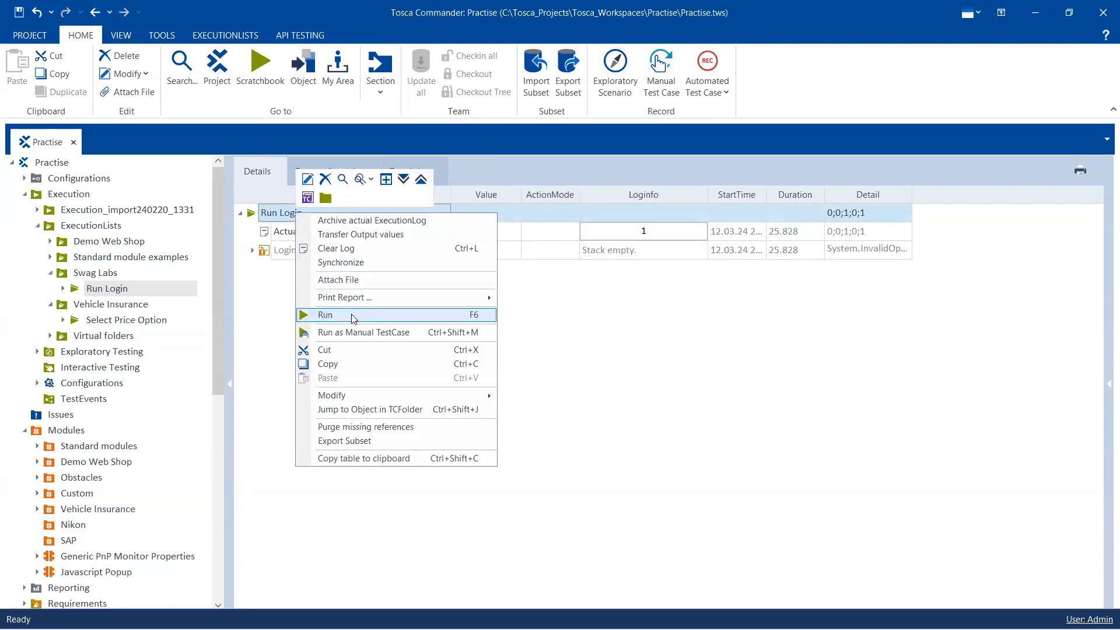
left_click(353, 317)
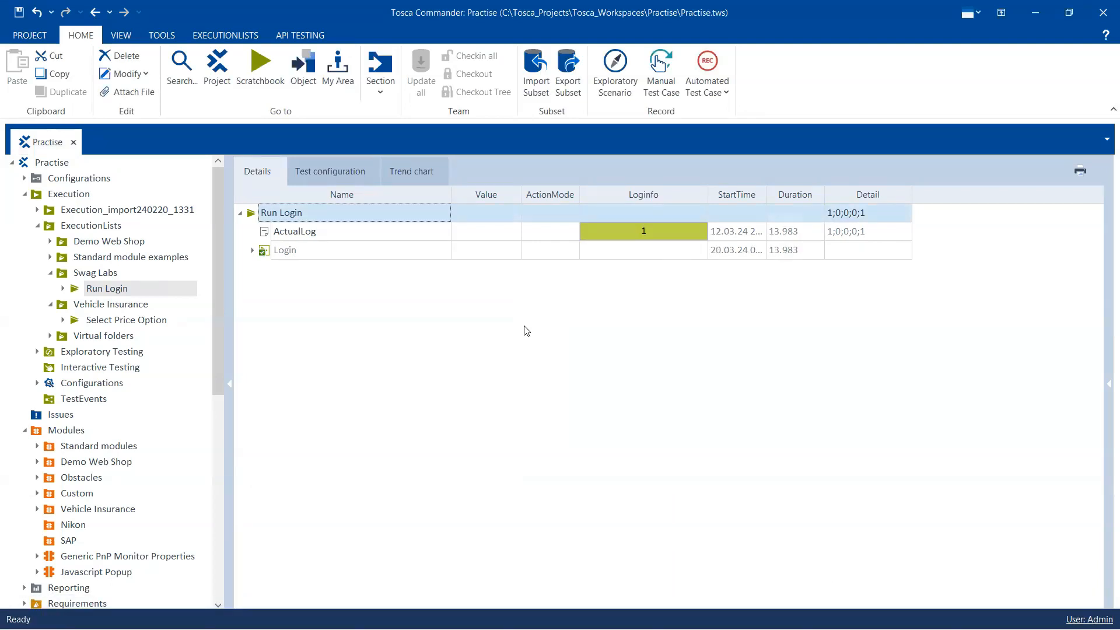
left_click(252, 251)
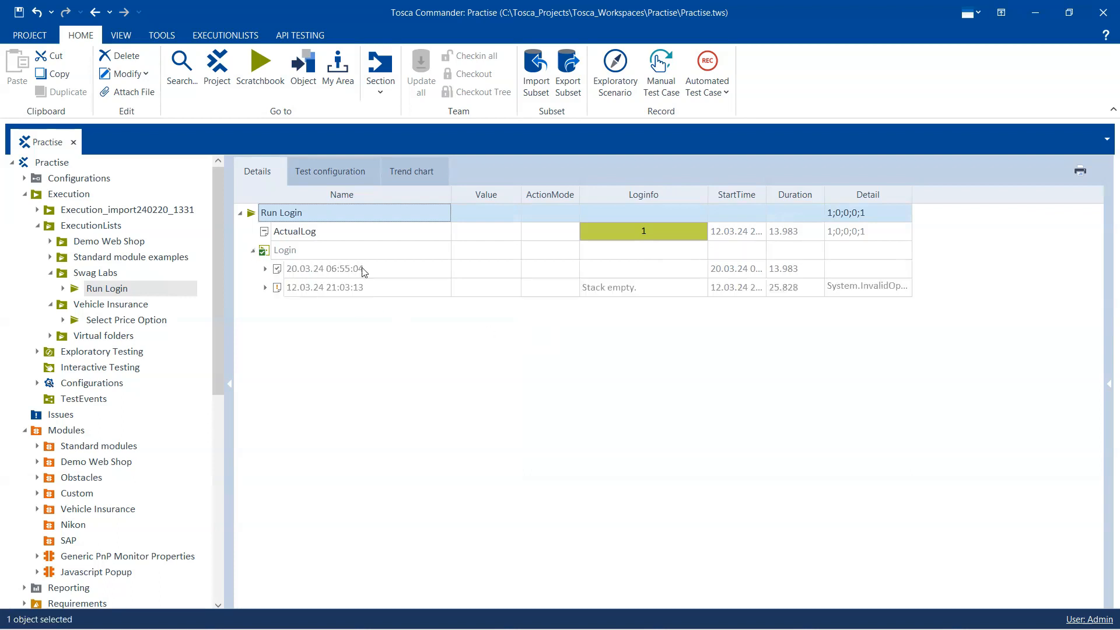
left_click(266, 269)
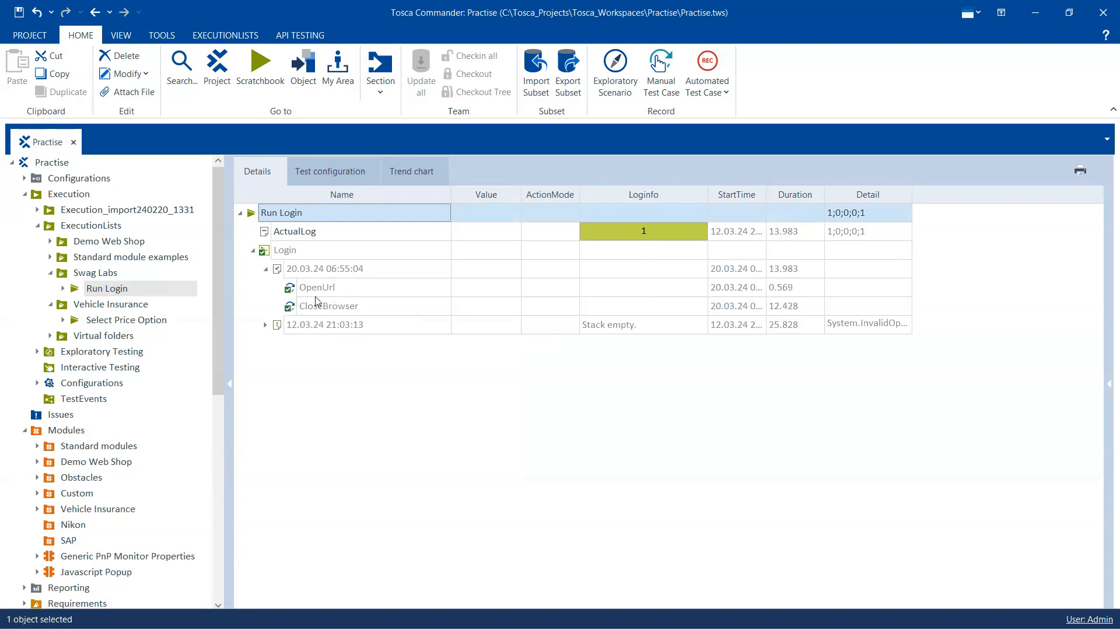